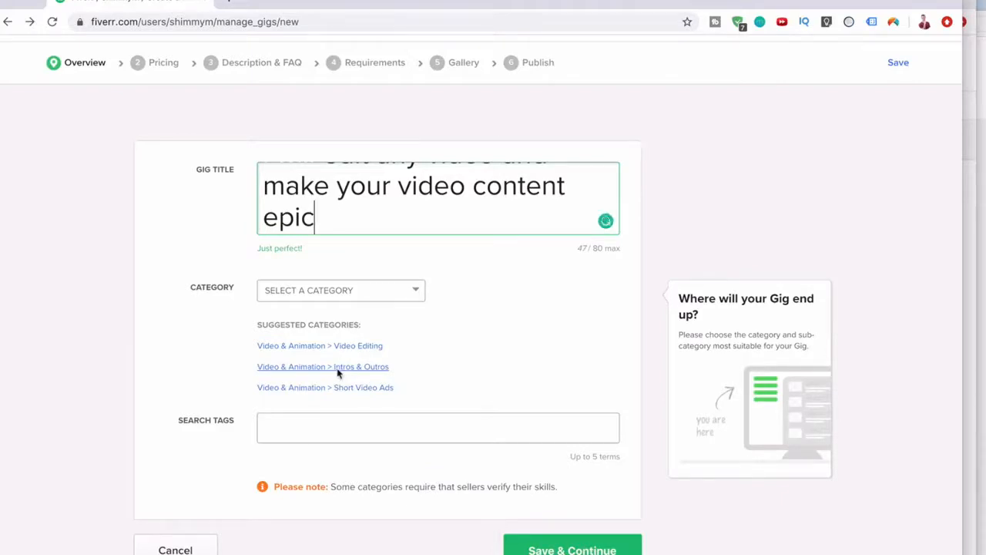
Set the gig's category to Video & Animation with the subcategory Video Editing.
left_click(353, 294)
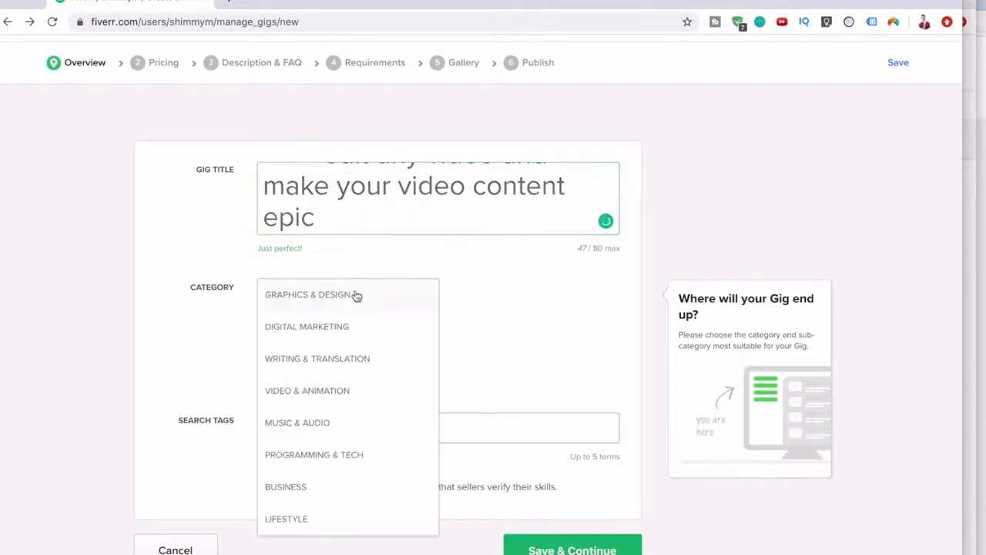
left_click(295, 392)
left_click(502, 298)
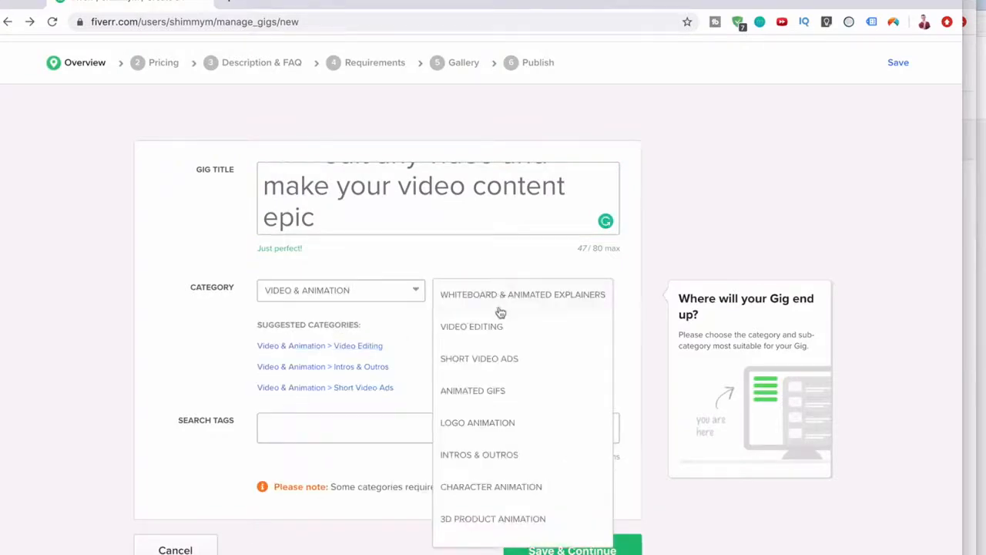
left_click(493, 326)
Add the search tags "video editor", "youtube video" and "video editing" to the gig.
scroll(389, 443, "down", 6)
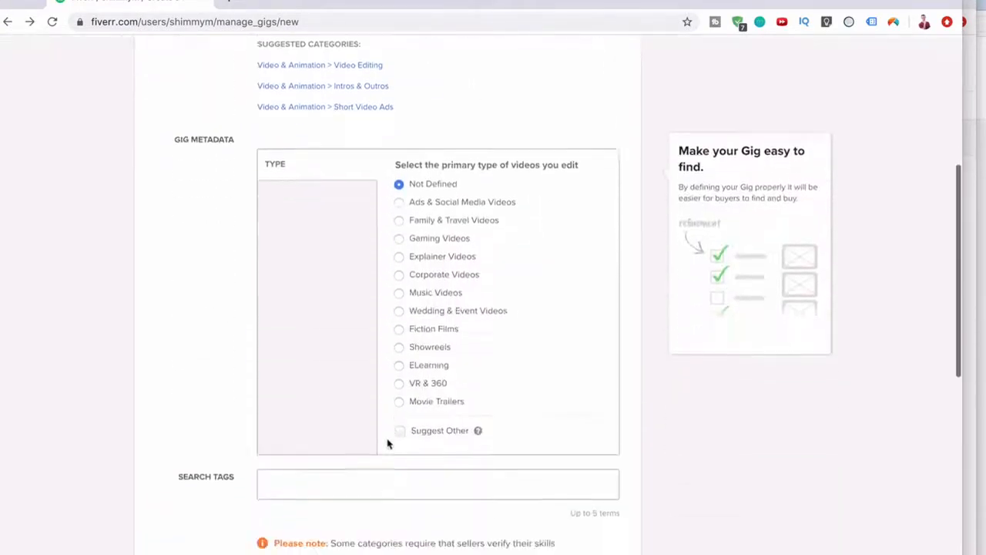
left_click(388, 284)
type("video edit")
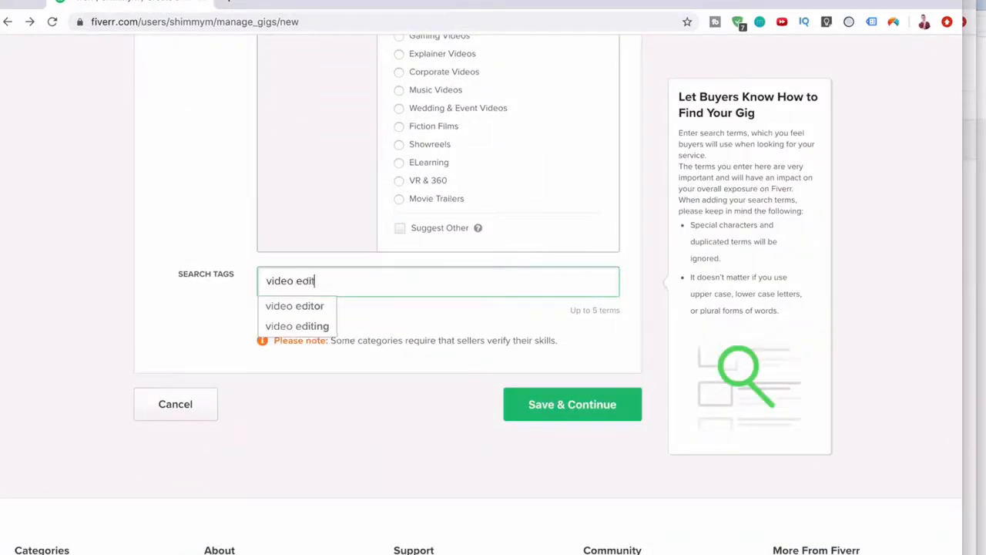
left_click(308, 306)
type("youtube")
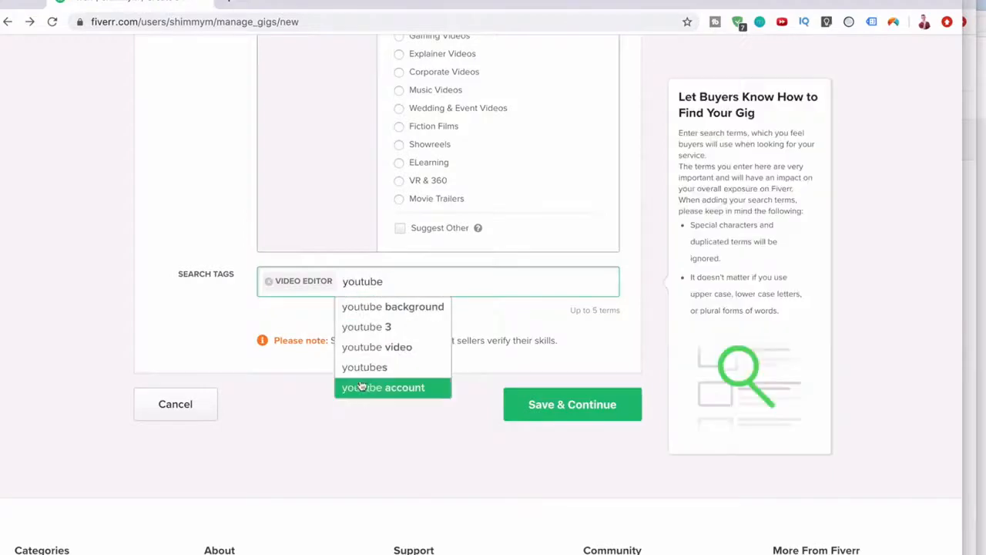
left_click(379, 347)
type("video edit")
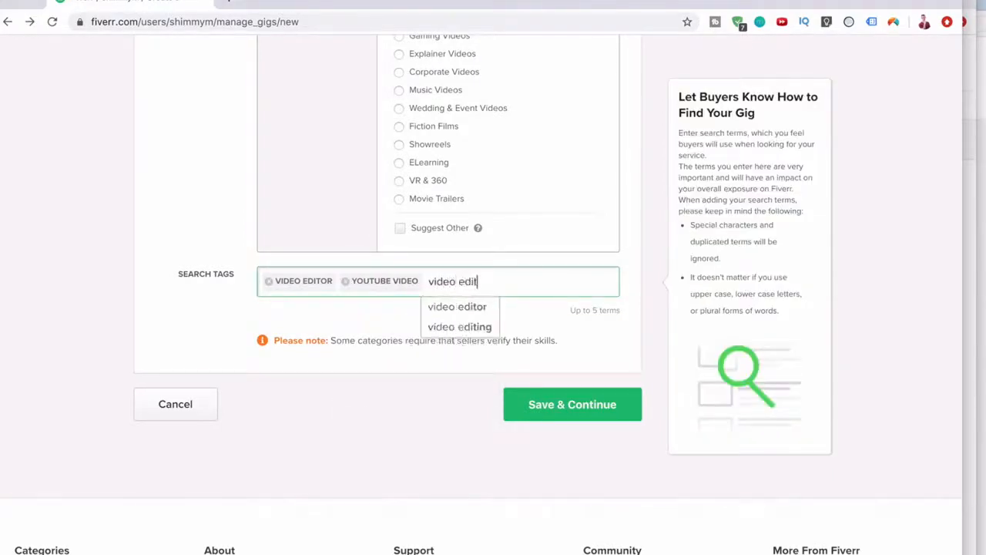
type("ing")
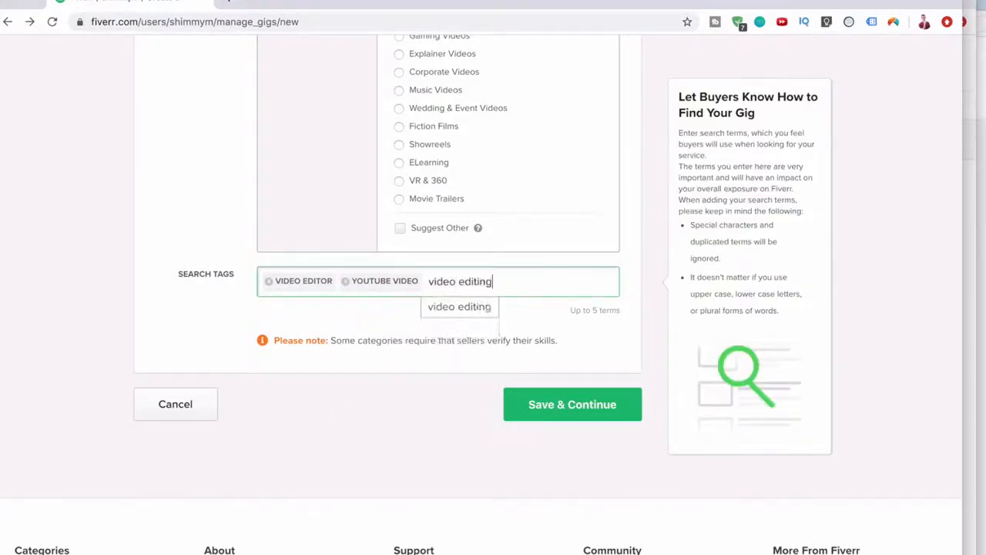
left_click(436, 308)
Add the search tags "videography" and "premiere pro", and save the overview to continue to pricing.
type("video")
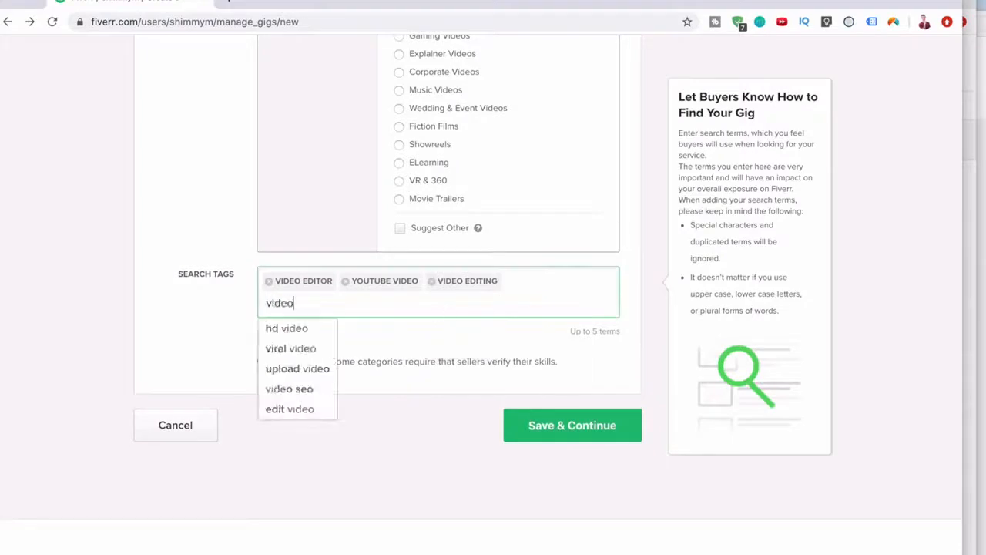
type("graphy")
key("Return")
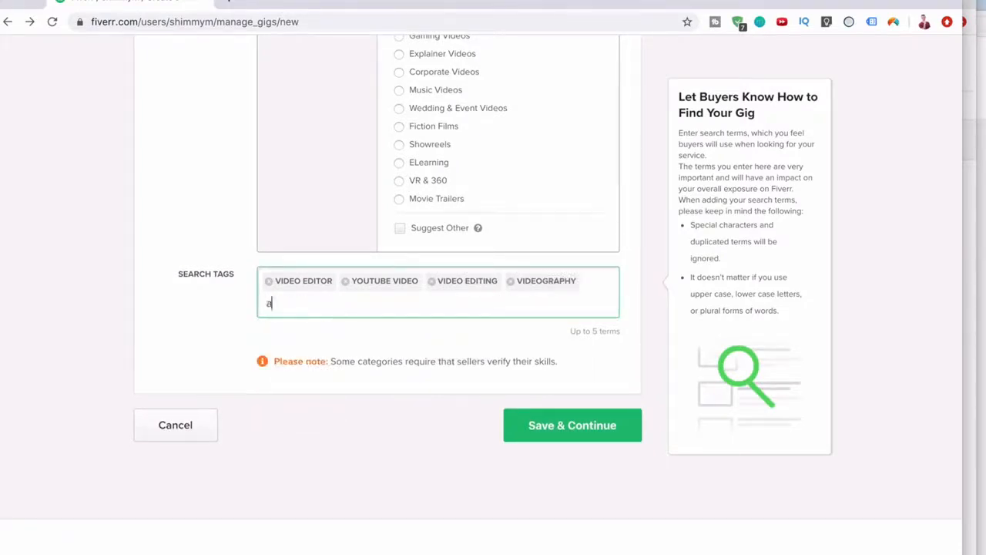
key("BackSpace")
key("BackSpace")
type("premiere pro")
key("Return")
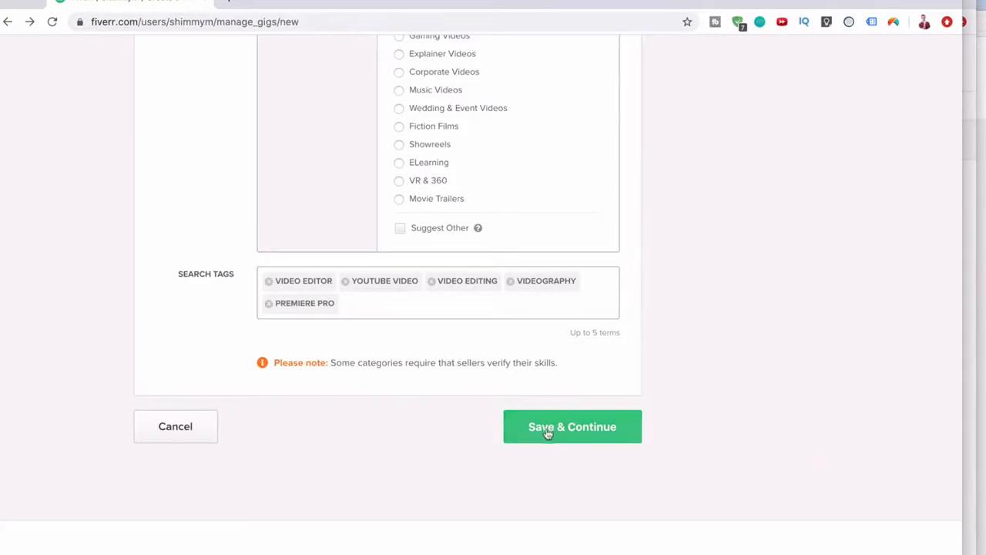
left_click(545, 432)
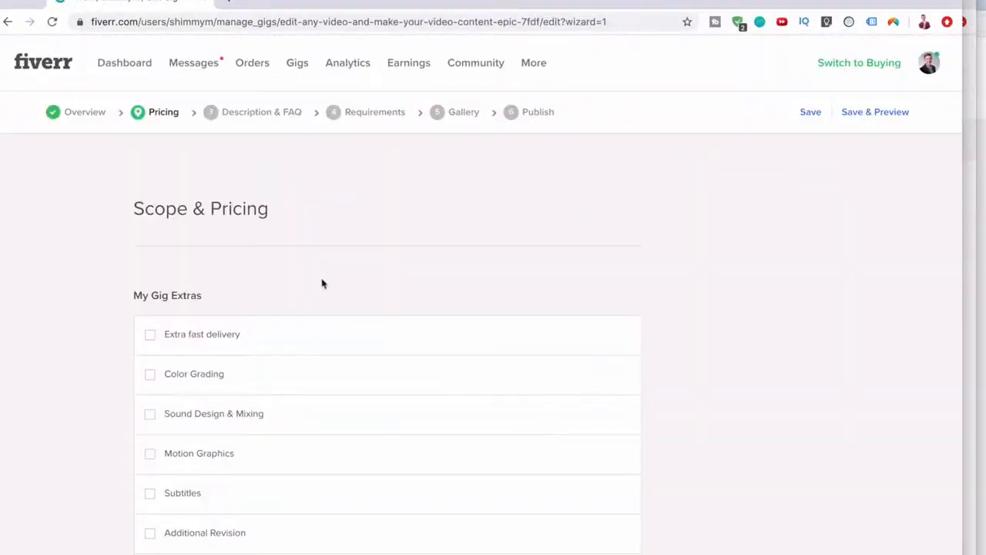
Enable all three packages for the gig's pricing and dismiss the introductory dialog.
scroll(258, 231, "down", 3)
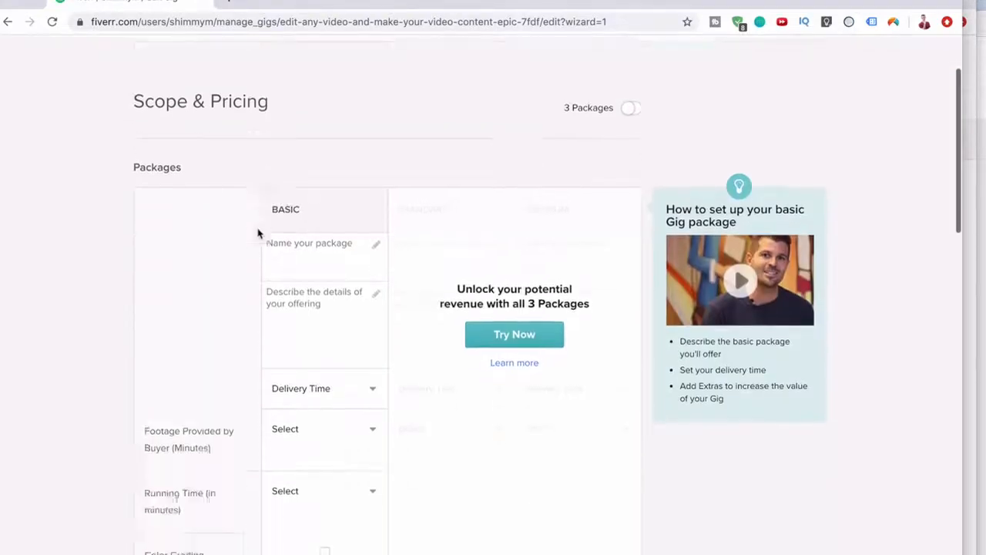
scroll(292, 282, "up", 2)
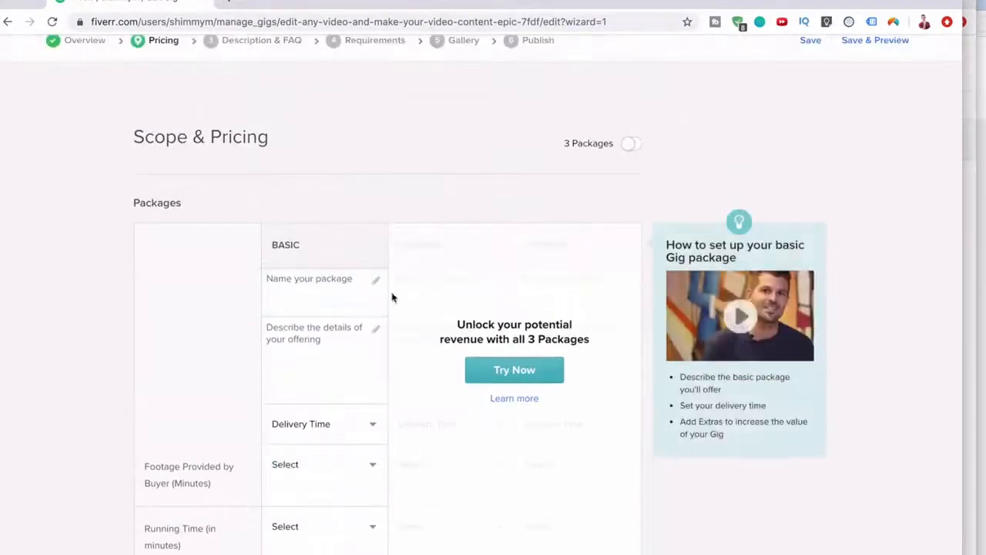
scroll(248, 225, "down", 7)
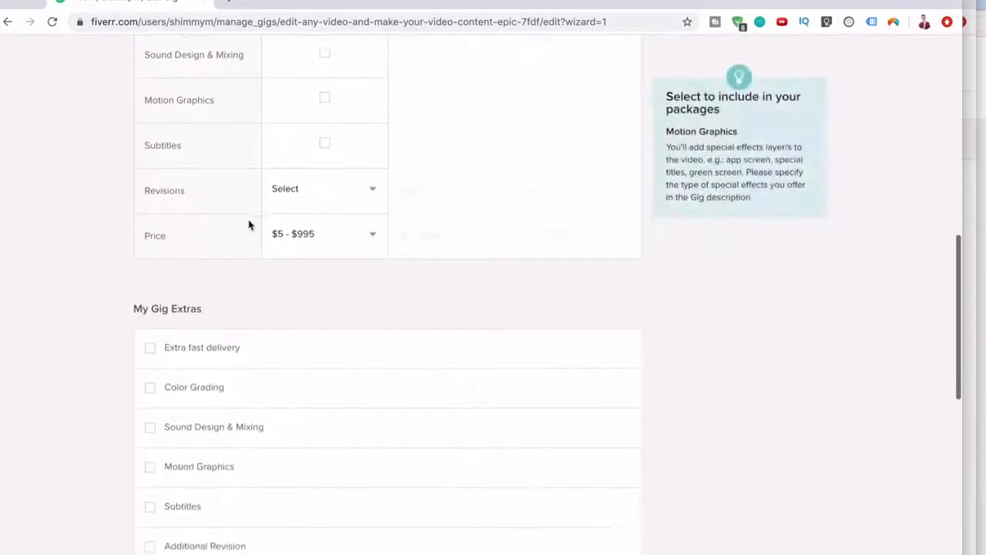
scroll(249, 223, "up", 5)
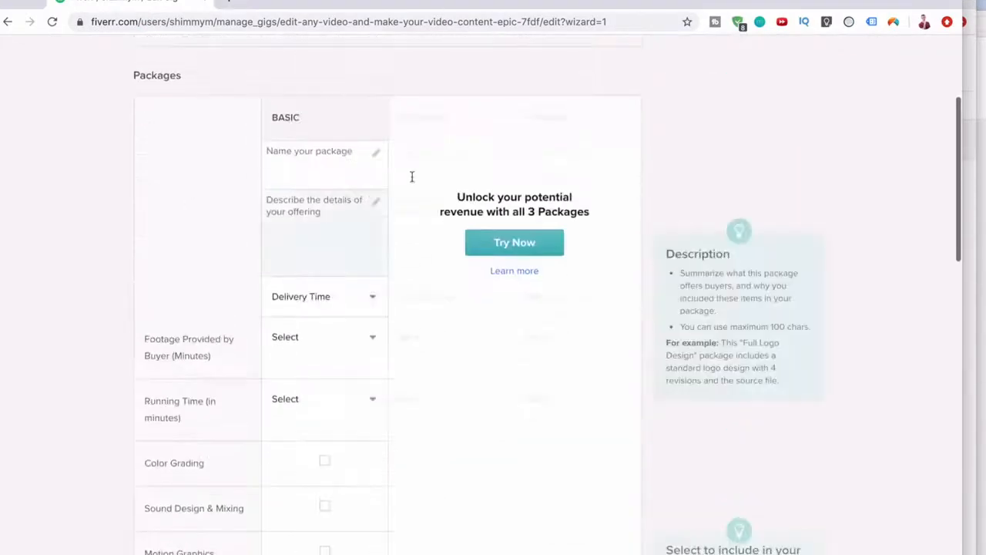
left_click(501, 242)
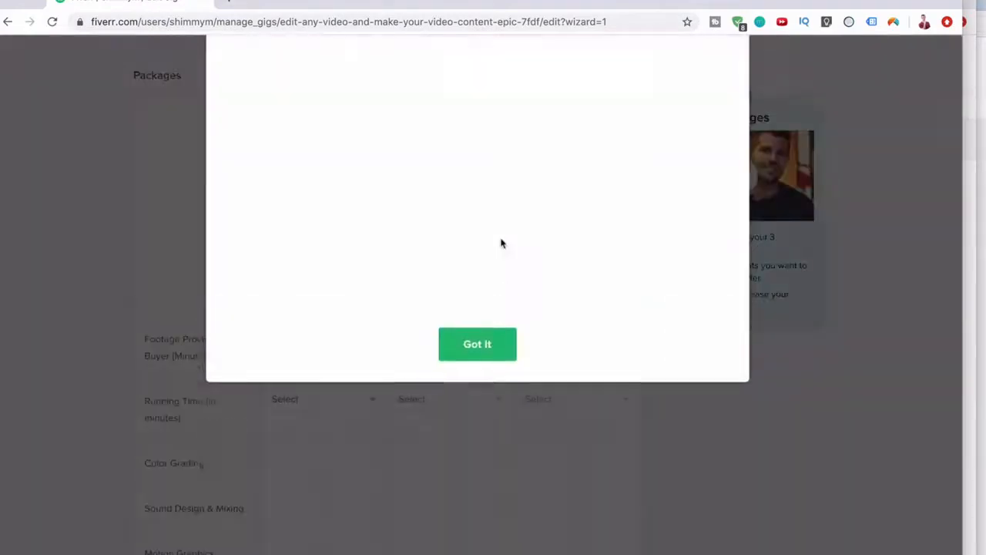
left_click(477, 475)
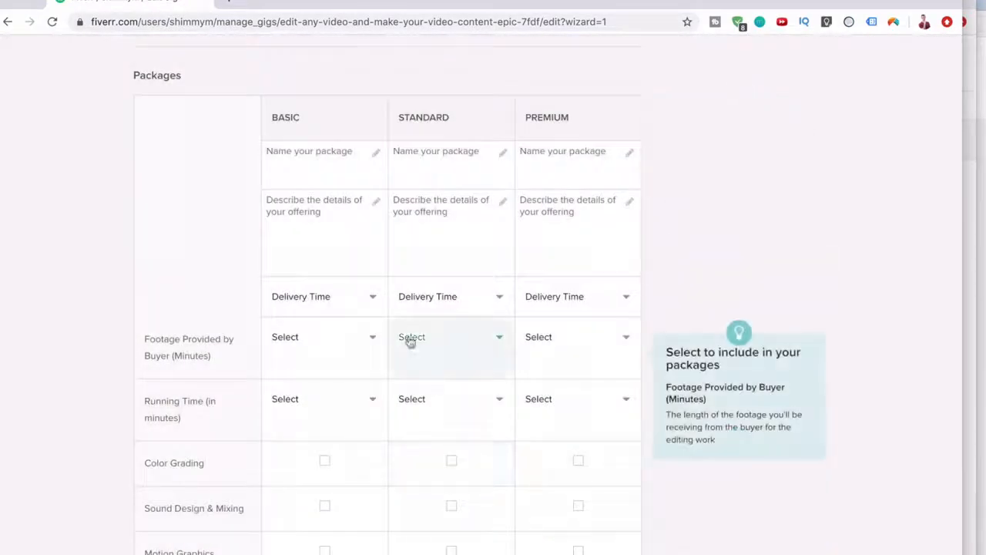
Name the Basic, Standard and Premium packages "Basic Video Editing", "Premium Video Editing" and "Ultime Video Package" respectively.
scroll(359, 238, "up", 1)
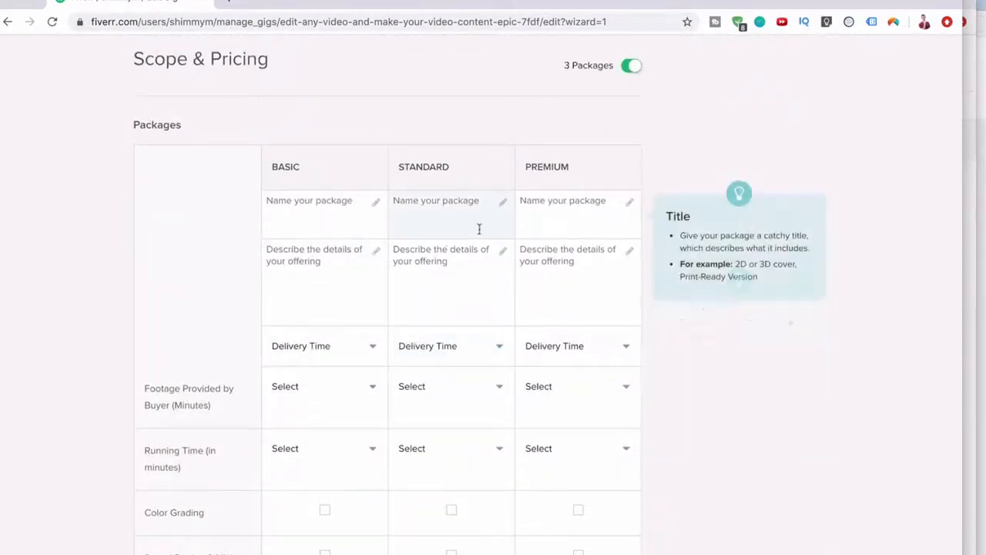
left_click(343, 218)
type("Basic")
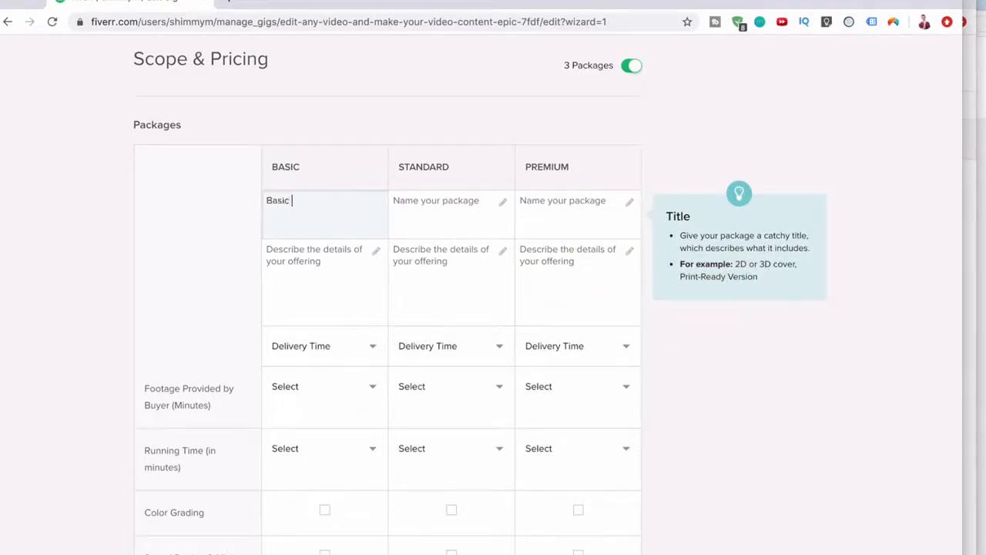
type(" Video Editing")
left_click(438, 218)
type("Pre")
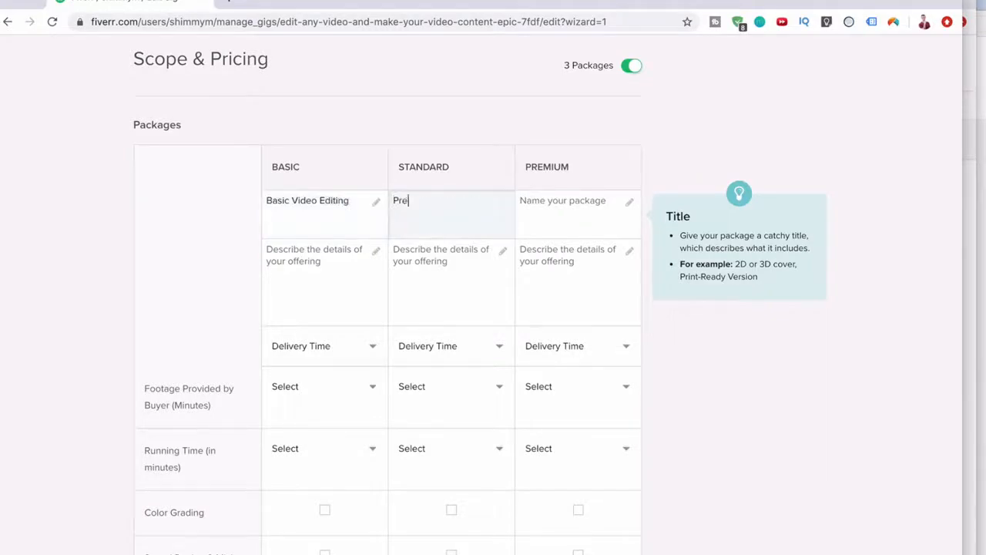
type("mium Video Editing")
left_click(535, 216)
type("Ultime ")
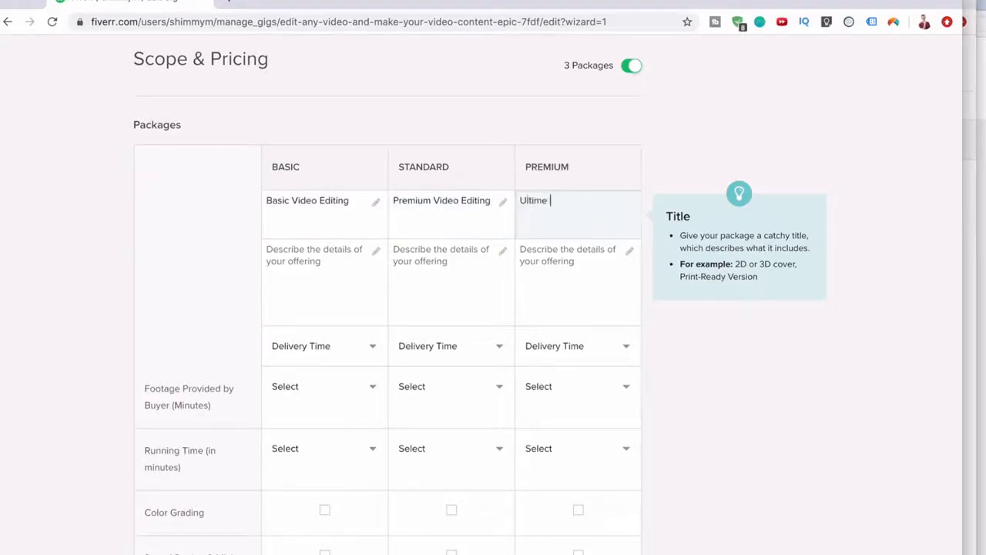
type("Video Package")
Describe the Basic package as "Edit up to 30 seconds of video" and the Standard package as "Edit up to 1 minute of video".
left_click(276, 273)
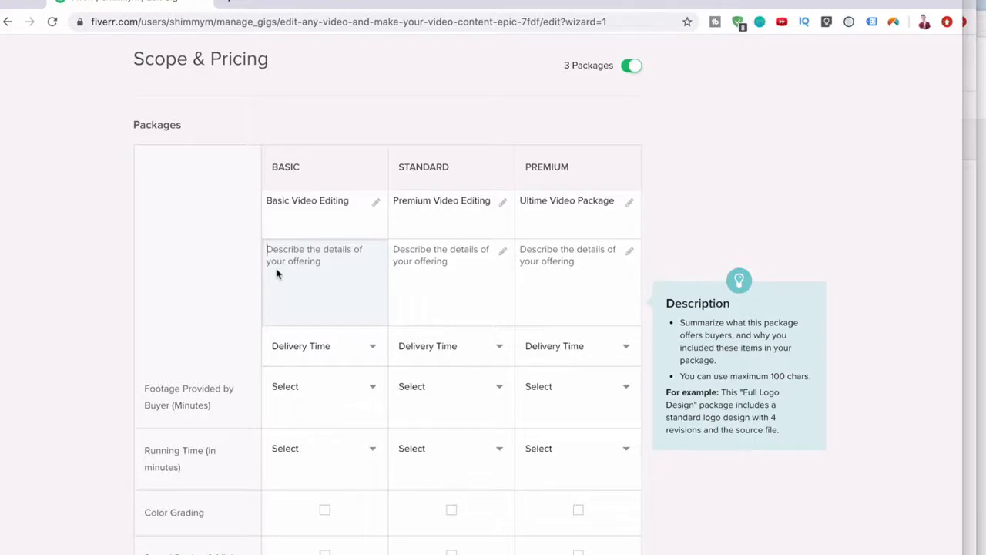
type("Edit up t")
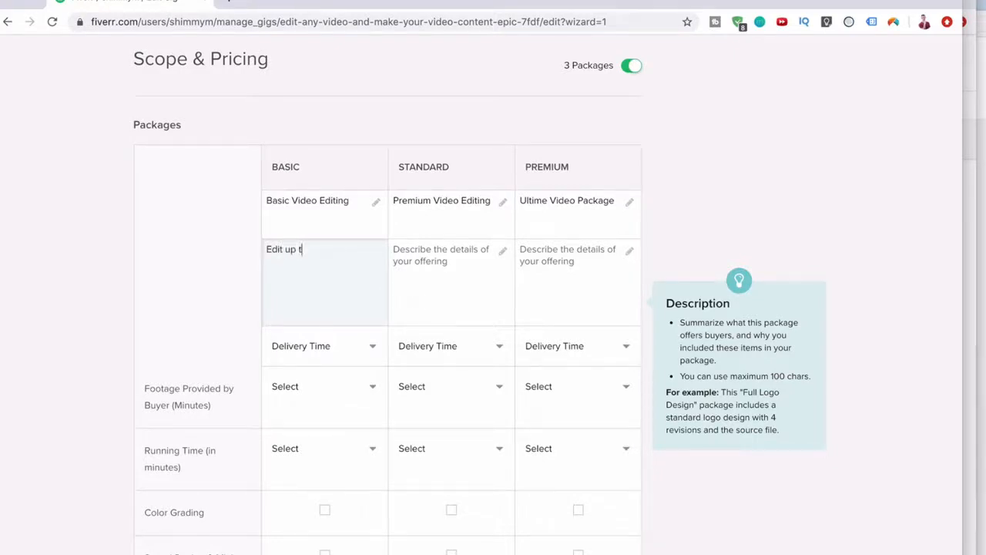
type("o 30 seconds of video")
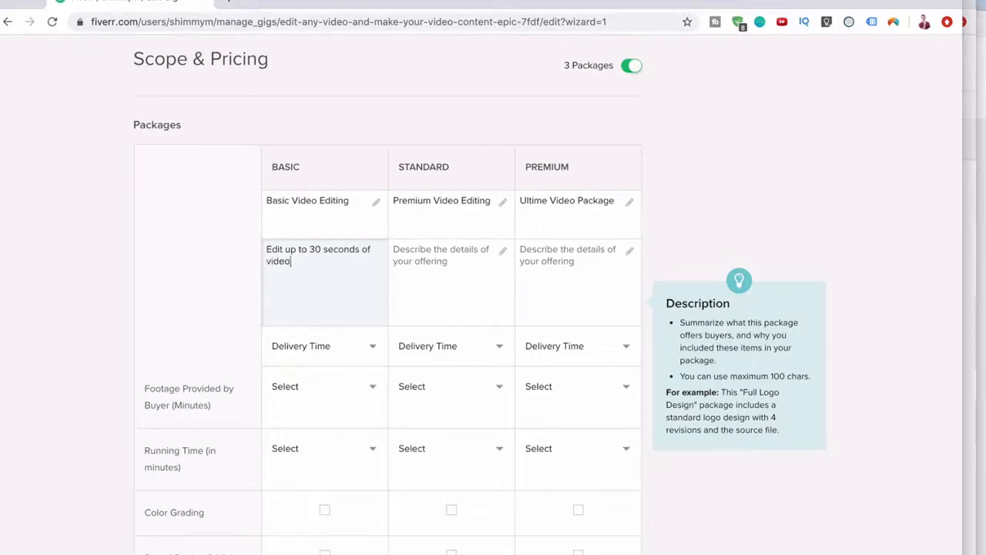
left_click(431, 273)
type("Edit upto")
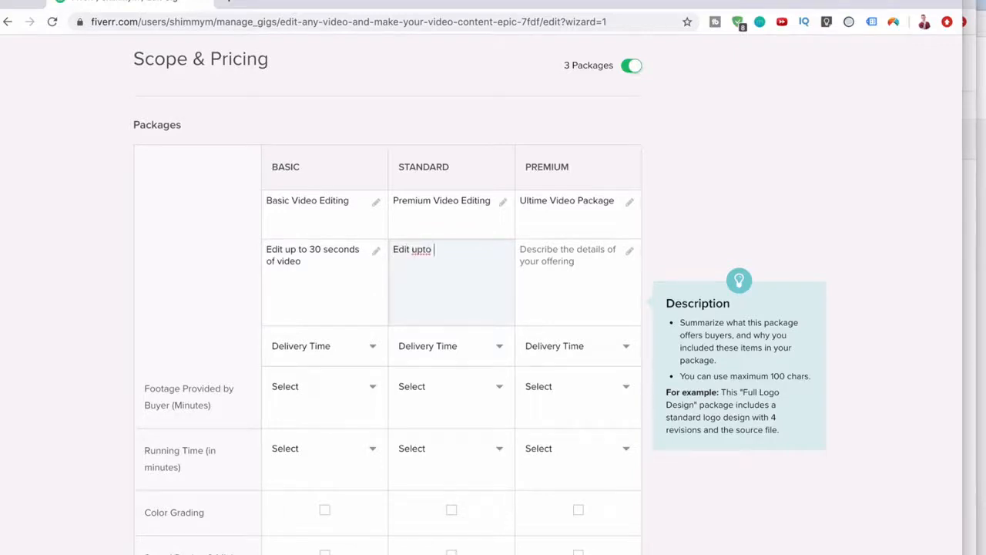
type(" 1 minute of video")
left_click(423, 252)
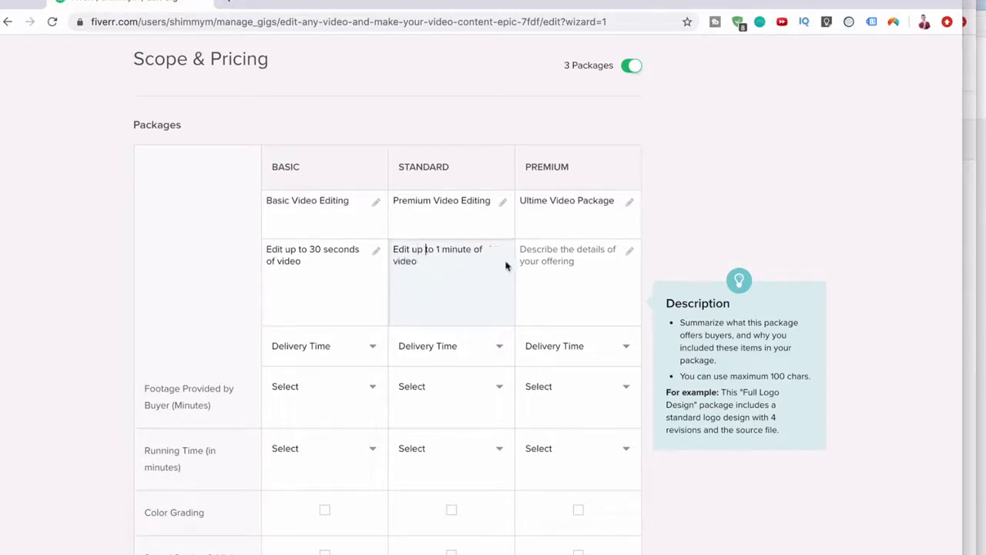
Describe the Premium package as "Edit up to 3 minutes of video".
left_click(532, 268)
type("Edit up to")
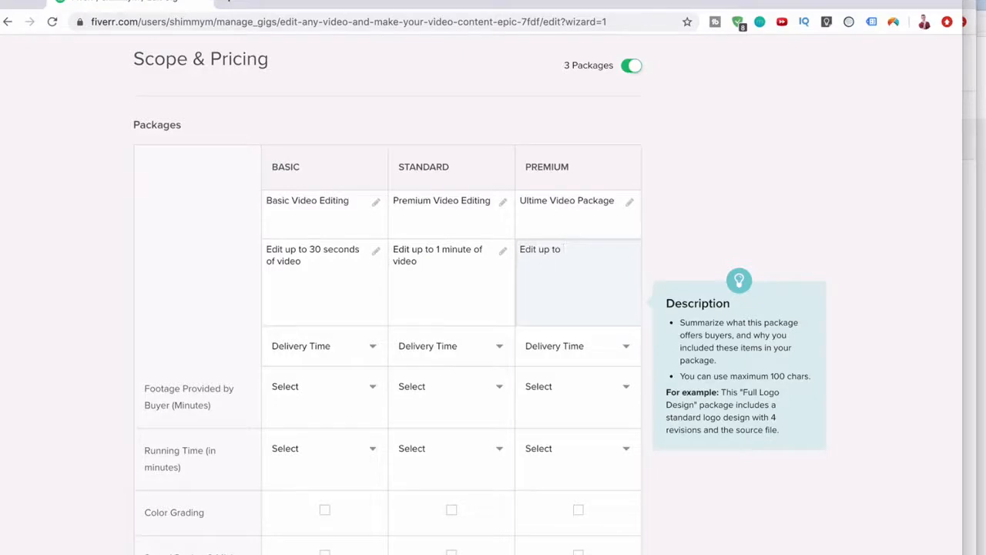
type(" 3 M")
key("BackSpace")
type("mon")
type("utes of video")
left_click(359, 270)
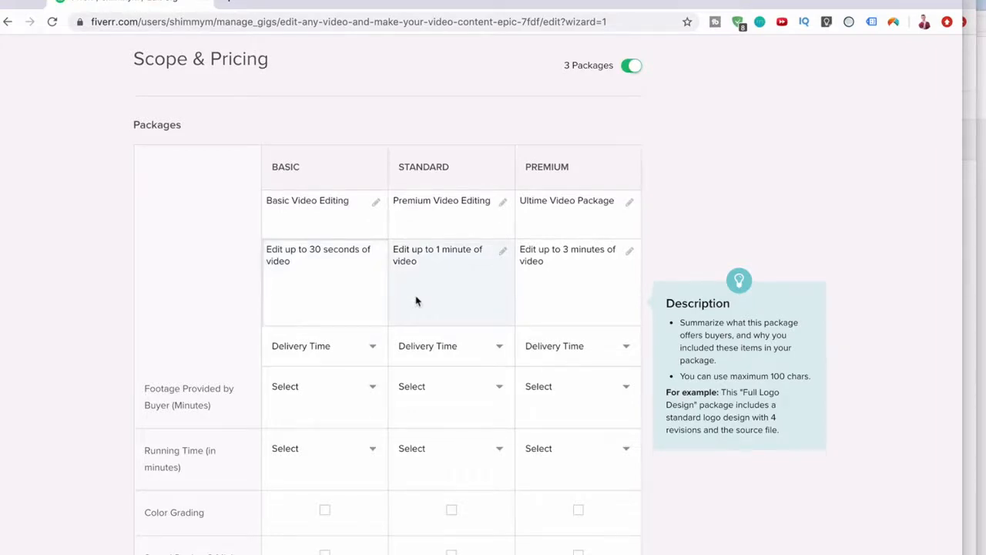
Set the delivery times to 1 day for Basic, 2 days for Standard and 3 days for Premium.
scroll(416, 300, "down", 1)
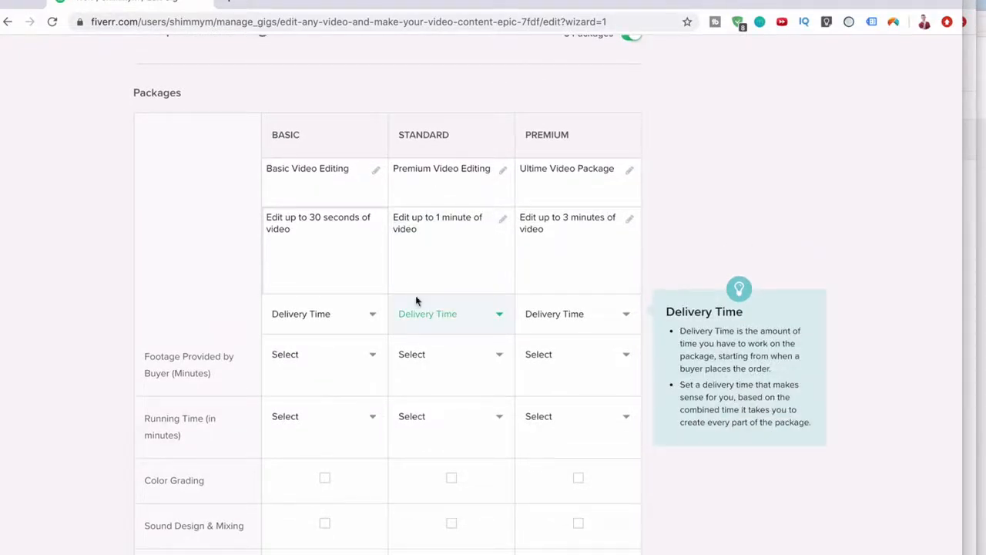
scroll(416, 300, "down", 1)
left_click(360, 284)
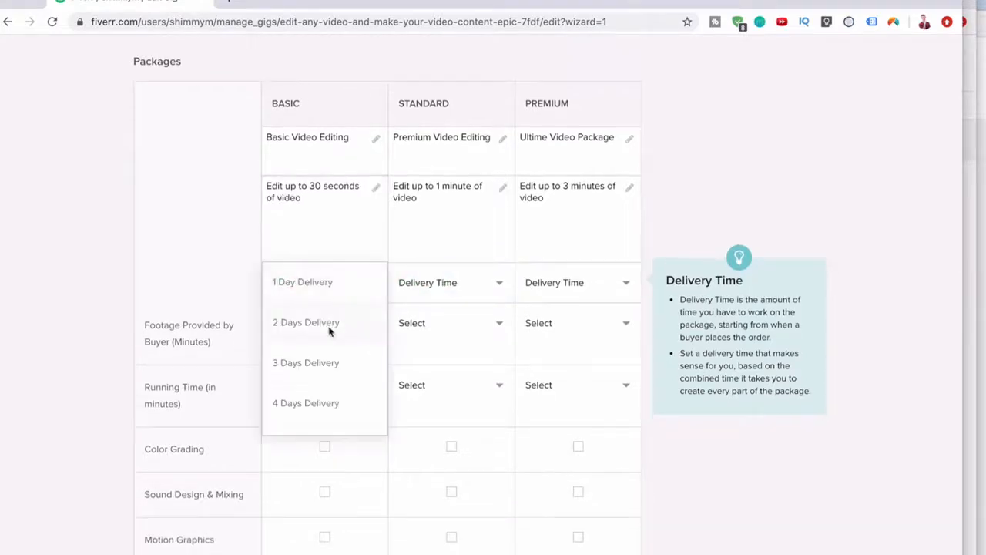
left_click(336, 286)
left_click(425, 283)
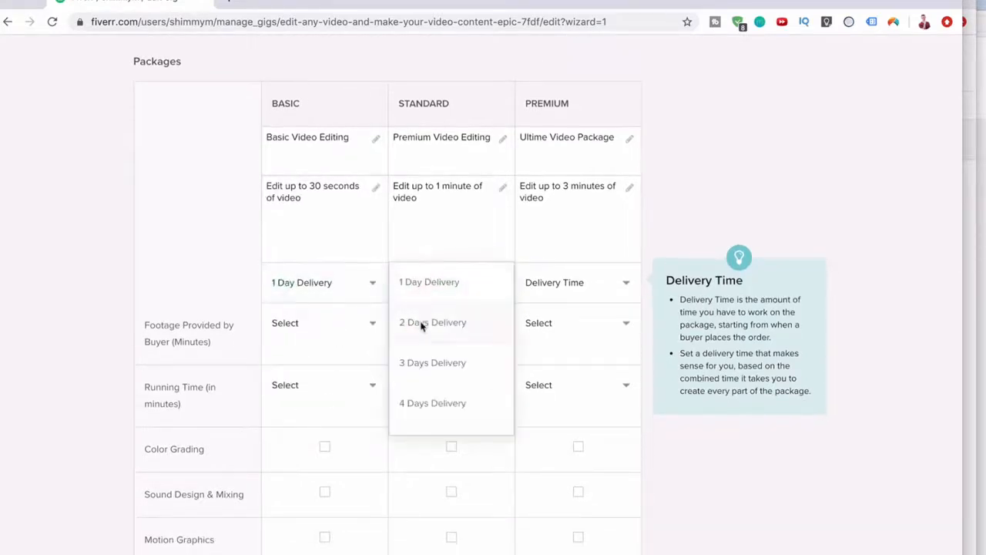
left_click(422, 324)
left_click(542, 298)
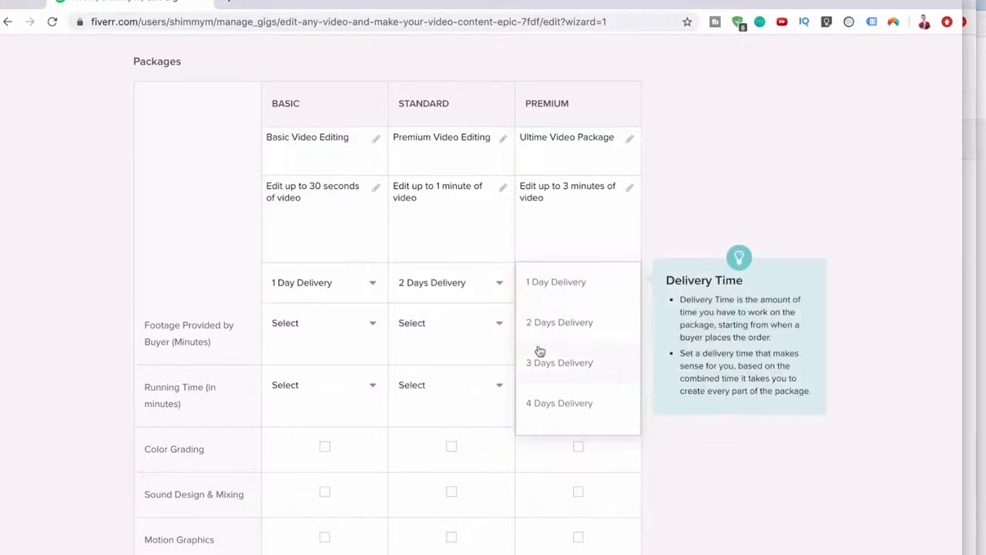
left_click(539, 352)
Examine the selectable lengths of buyer-provided footage for the Basic package, from the shortest to the longest option.
scroll(418, 424, "down", 1)
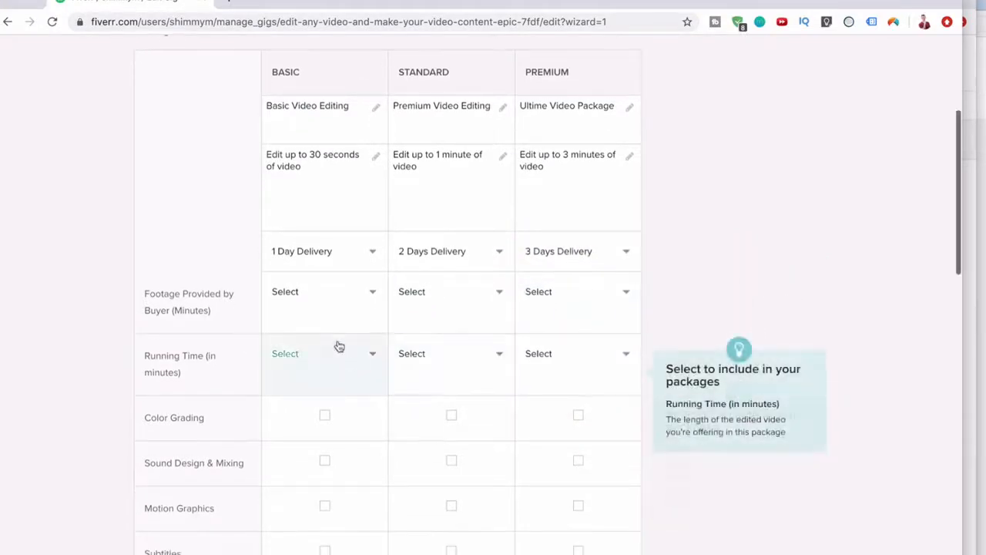
left_click(359, 306)
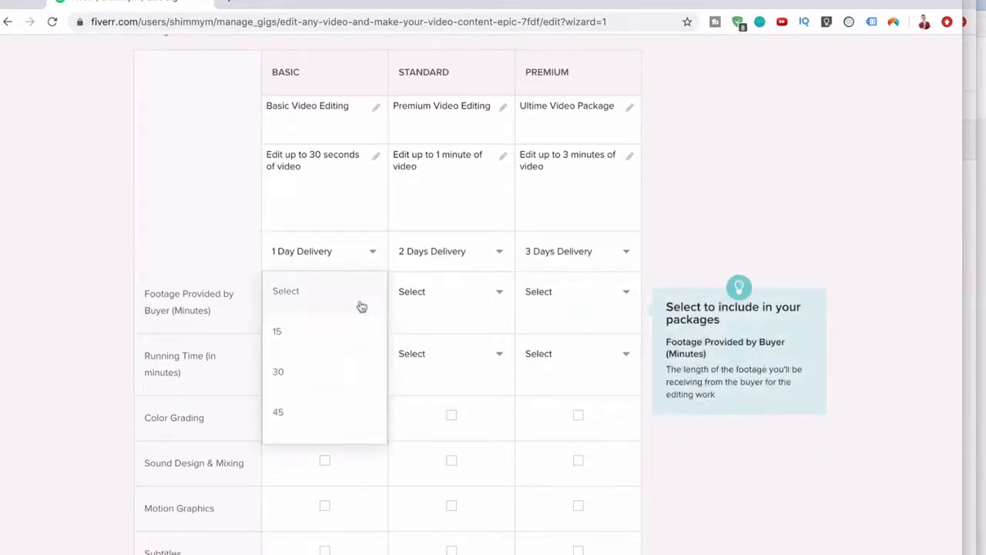
scroll(314, 367, "down", 1)
scroll(313, 370, "up", 1)
scroll(324, 321, "down", 2)
scroll(320, 347, "down", 3)
scroll(320, 347, "down", 15)
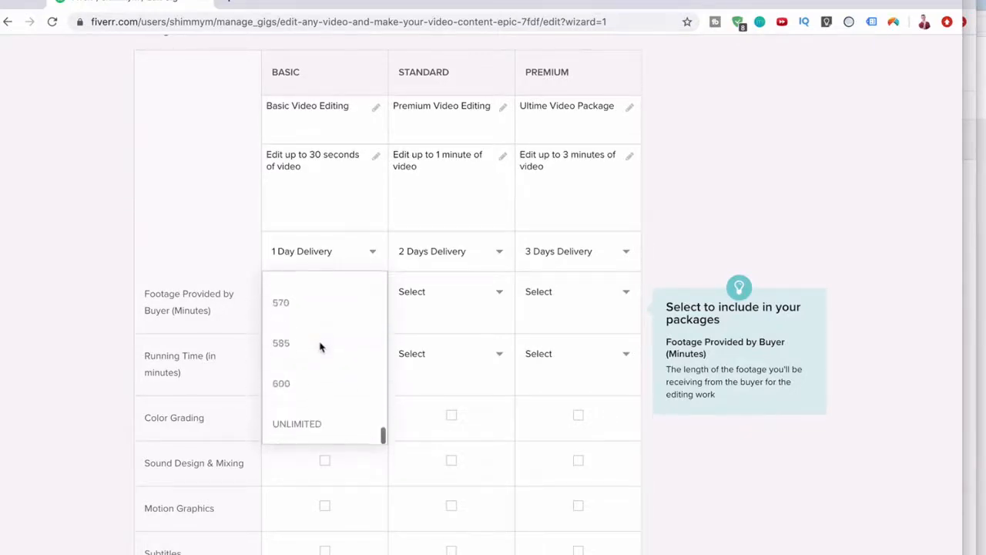
left_click(193, 231)
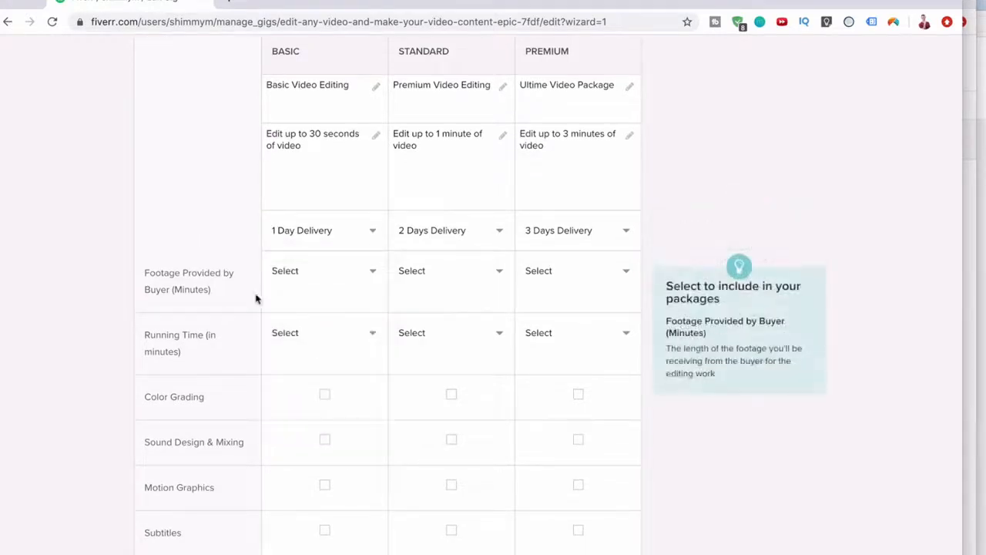
scroll(255, 295, "up", 2)
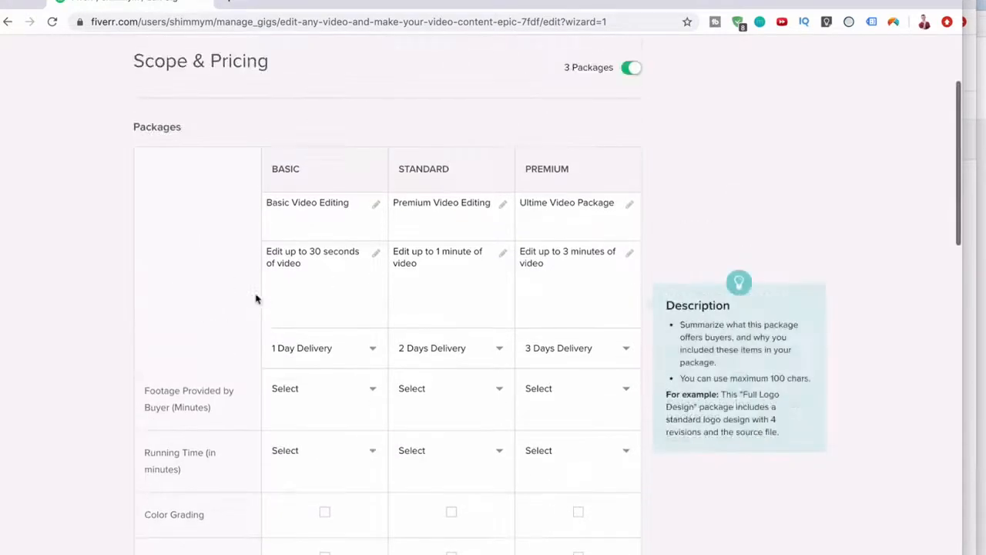
left_click(299, 390)
scroll(300, 424, "up", 10)
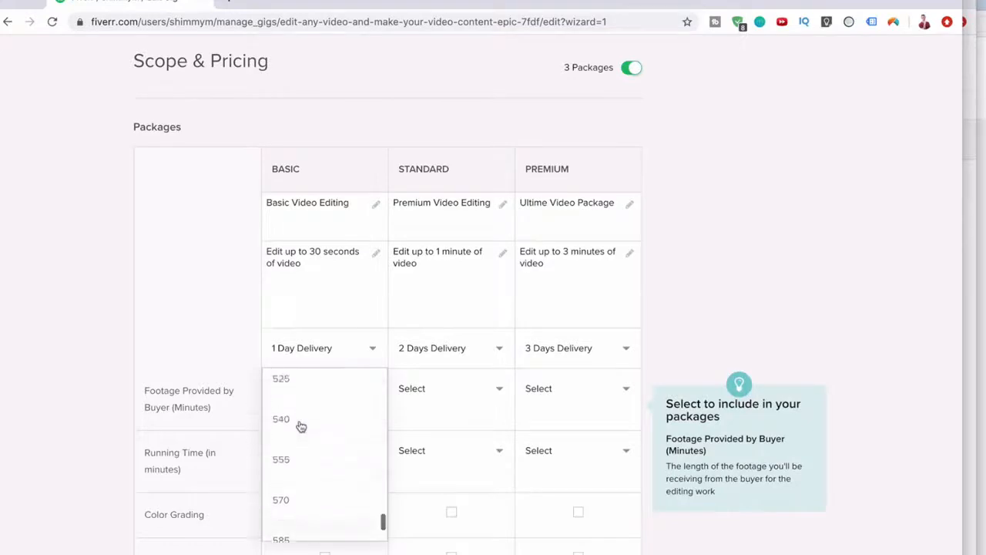
scroll(203, 429, "down", 3)
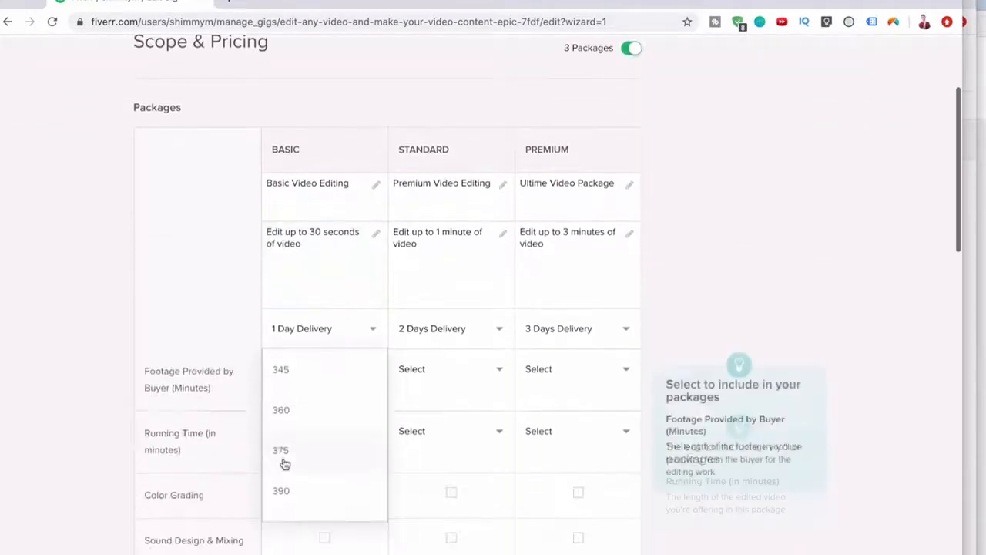
scroll(283, 463, "up", 10)
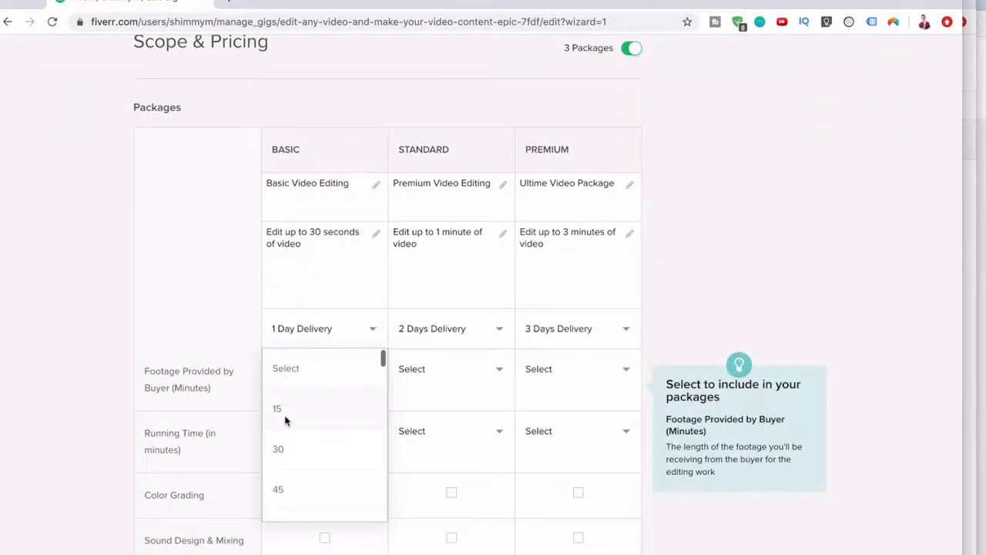
left_click(231, 334)
scroll(326, 377, "down", 2)
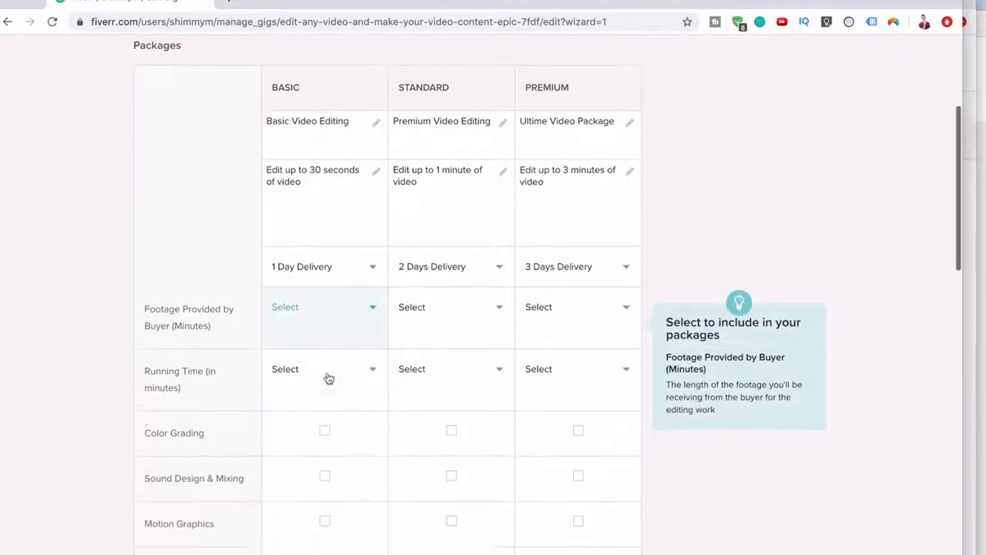
Set the running time to 1 minute for the Standard package and 3 minutes for the Premium package.
left_click(327, 337)
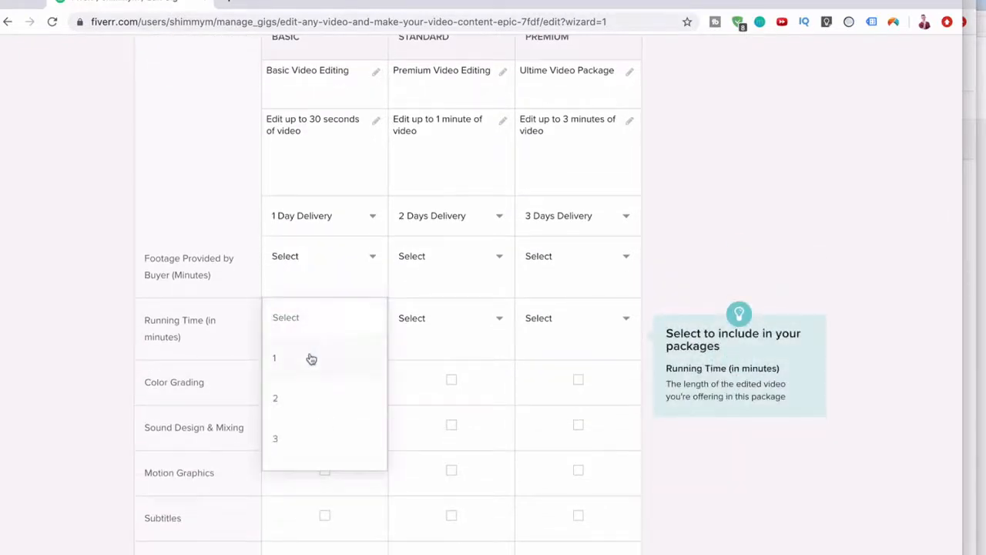
left_click(423, 337)
left_click(424, 336)
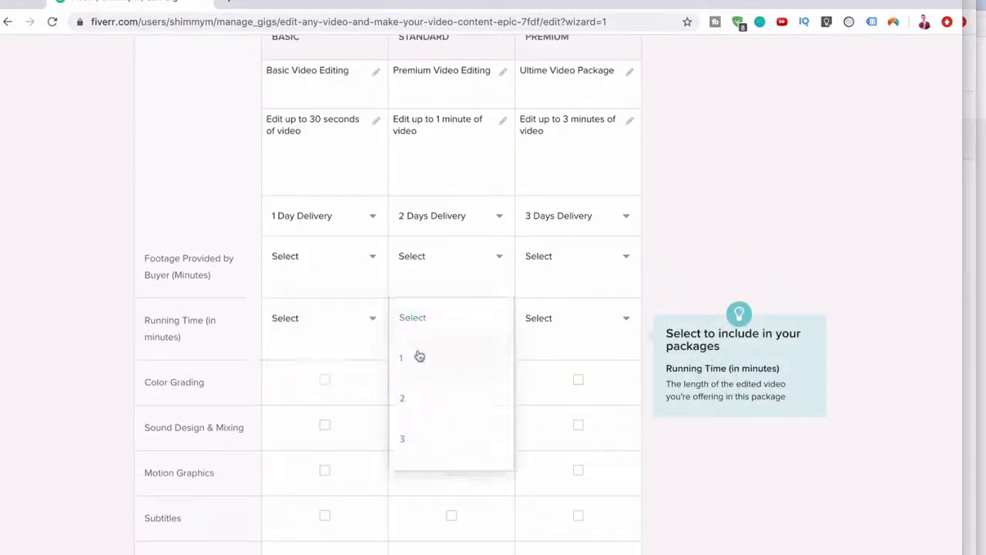
left_click(417, 361)
left_click(555, 332)
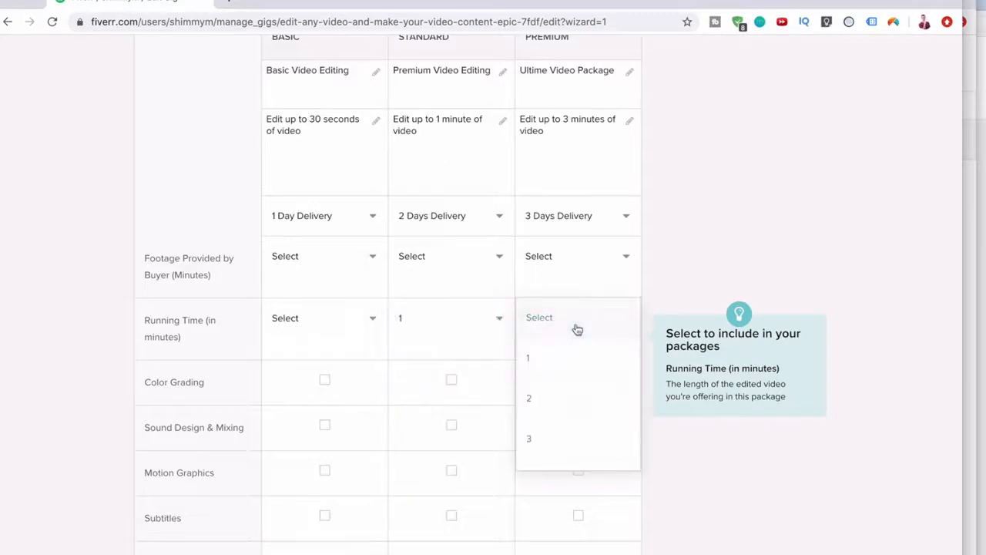
left_click(538, 430)
Include color grading in the Standard and Premium packages.
scroll(392, 421, "down", 1)
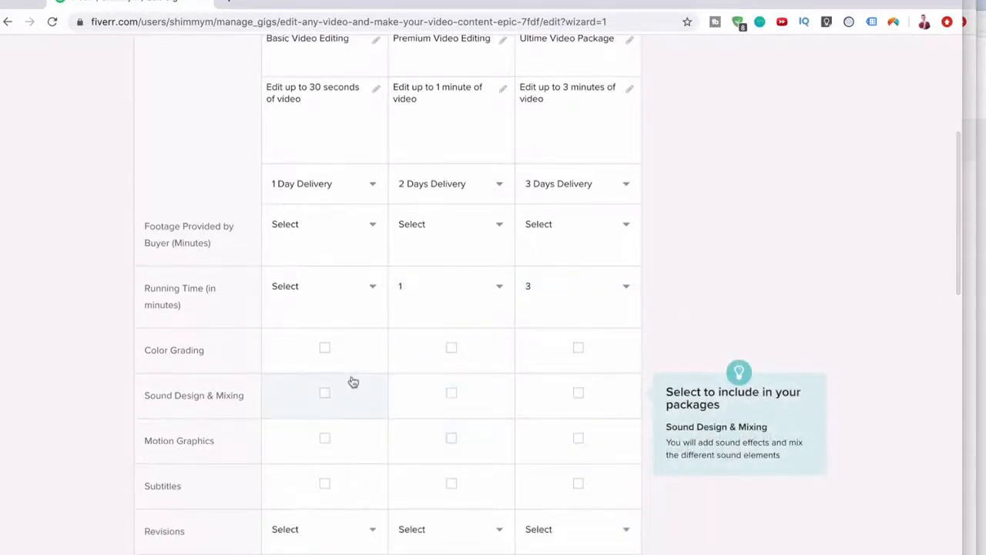
left_click(452, 348)
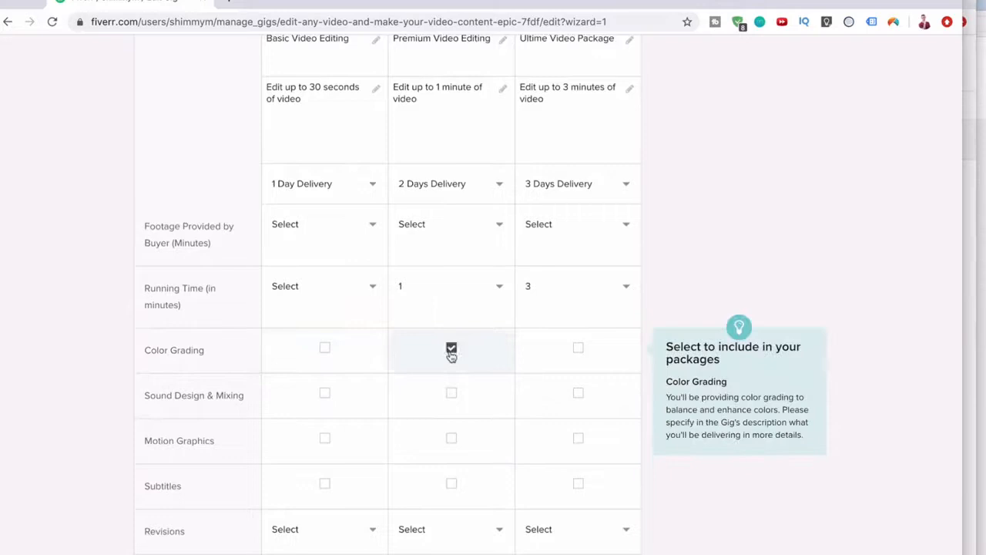
left_click(578, 348)
Include sound design & mixing and subtitles in the Premium package, leaving motion graphics out.
scroll(577, 356, "down", 2)
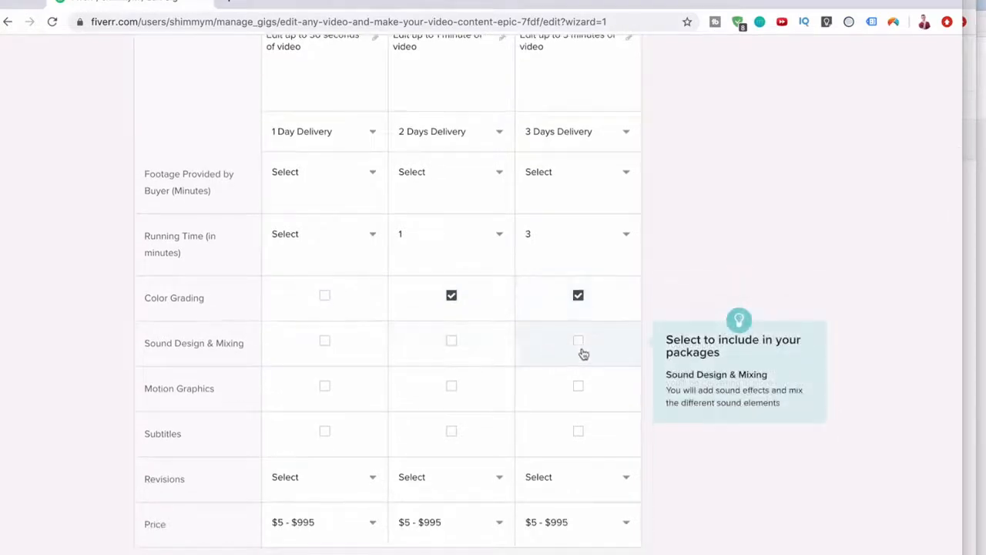
left_click(579, 344)
left_click(577, 387)
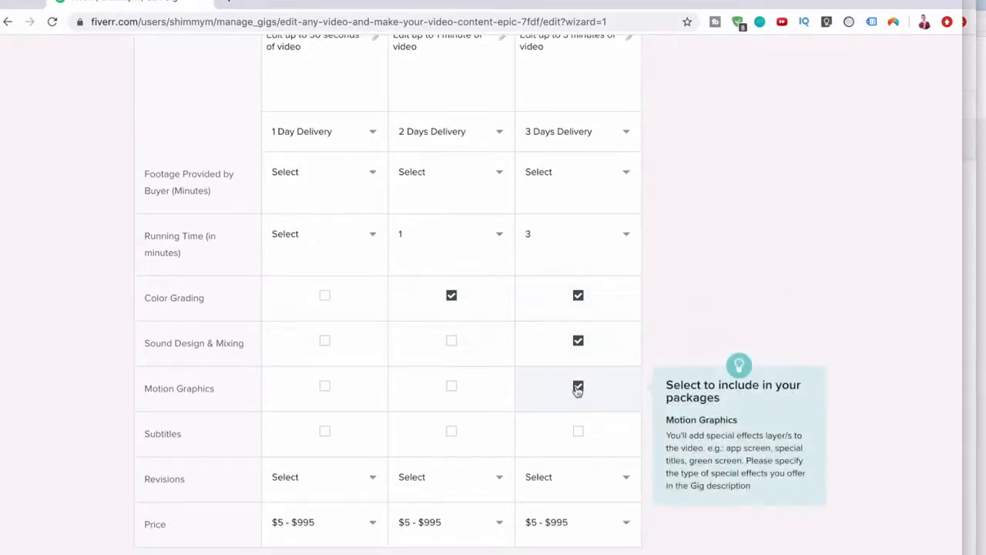
left_click(579, 432)
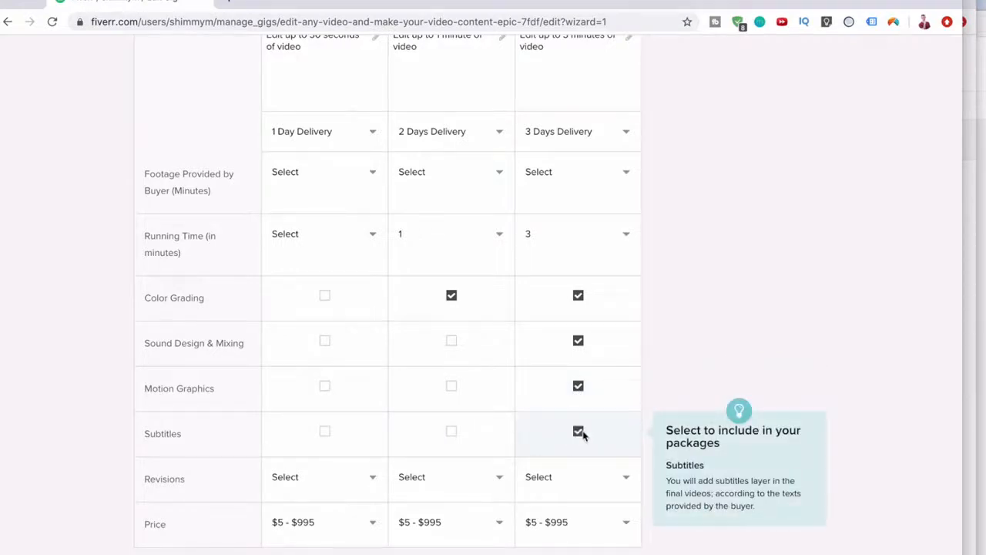
left_click(578, 386)
Set the number of revisions to 0 for Basic, 0 for Standard and 1 for Premium.
scroll(438, 529, "down", 2)
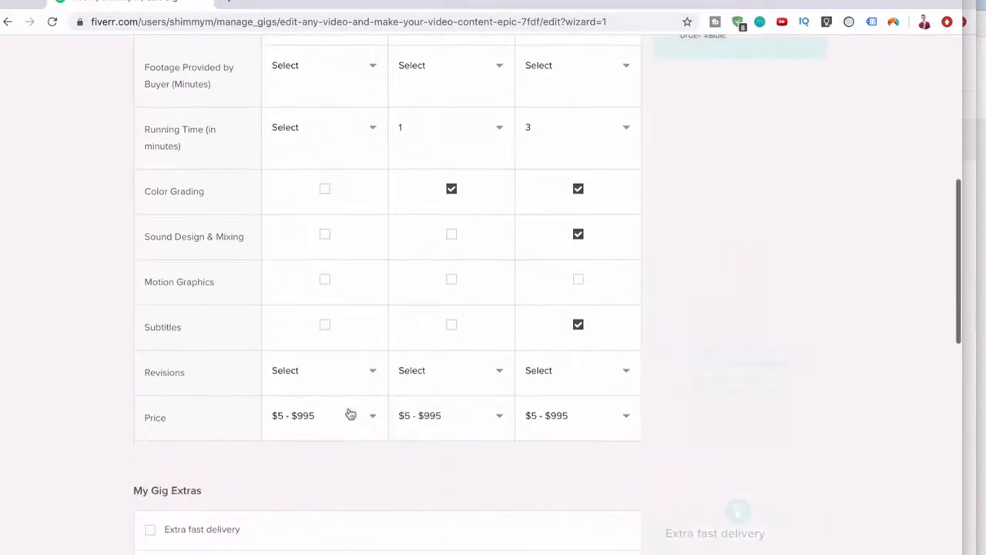
left_click(328, 377)
left_click(326, 411)
left_click(438, 376)
left_click(438, 424)
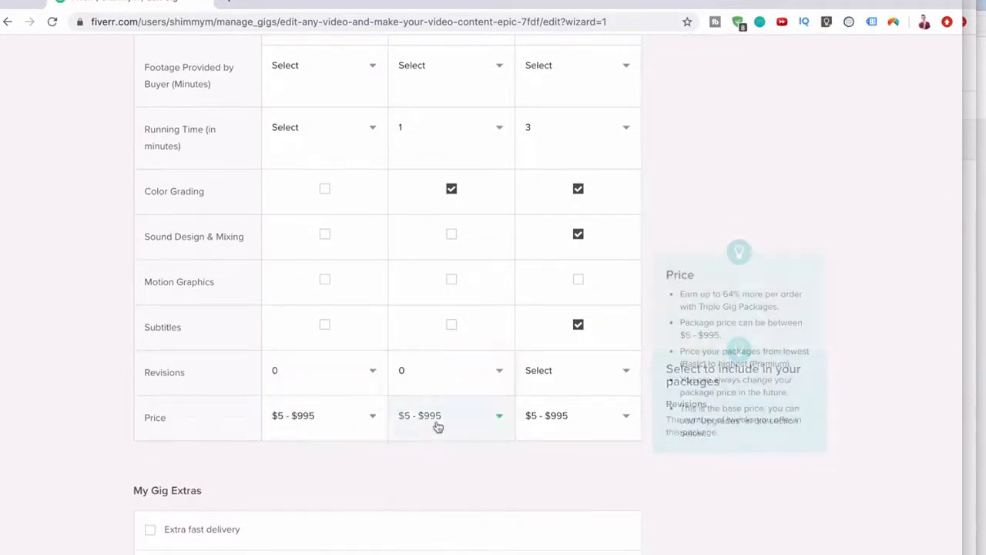
left_click(561, 371)
left_click(537, 449)
Price the Basic package at $25 and the Standard package at $70.
scroll(537, 450, "up", 4)
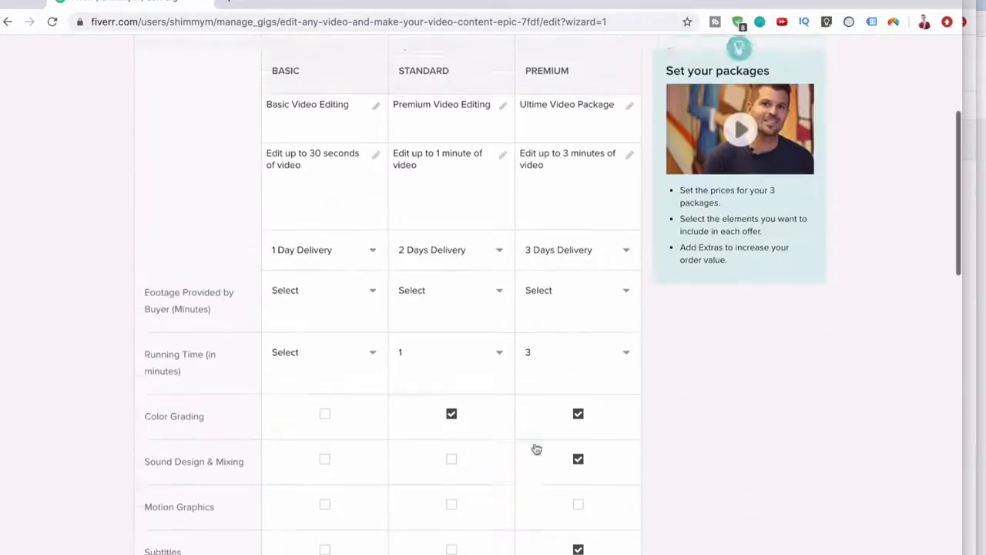
scroll(537, 449, "down", 5)
left_click(313, 333)
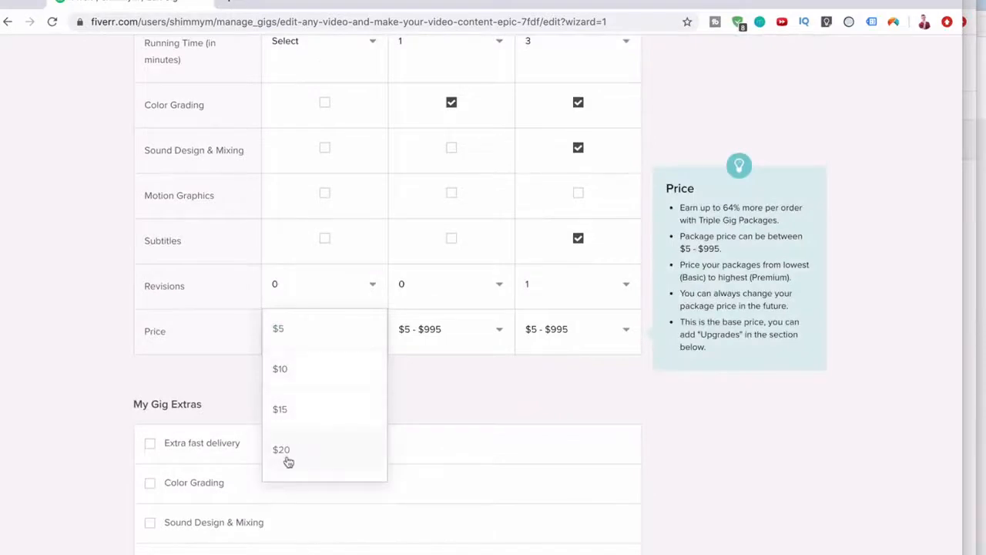
scroll(288, 461, "down", 2)
left_click(295, 436)
left_click(440, 328)
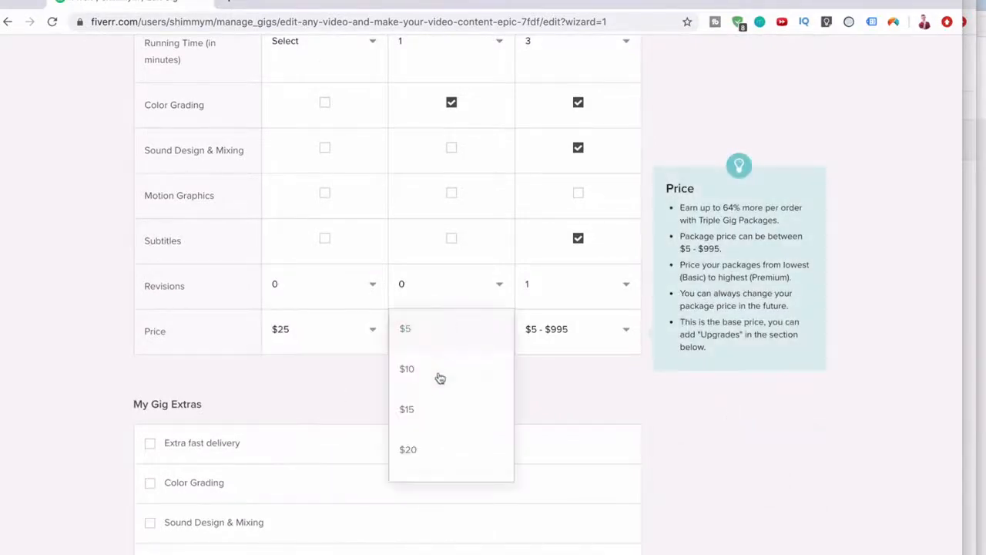
scroll(432, 443, "down", 6)
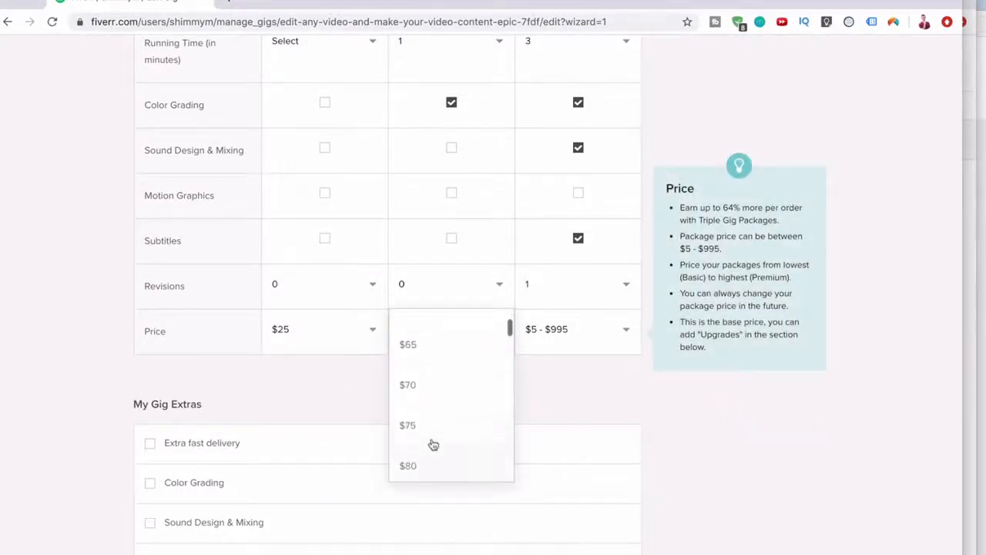
scroll(433, 445, "up", 1)
left_click(436, 405)
Price the Premium package at $150.
left_click(567, 331)
scroll(544, 436, "down", 5)
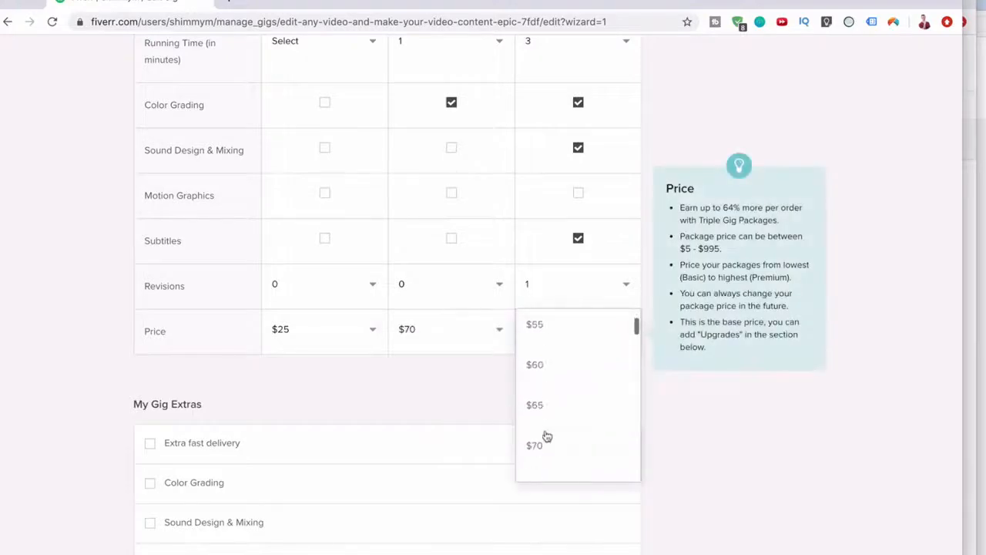
scroll(546, 436, "down", 8)
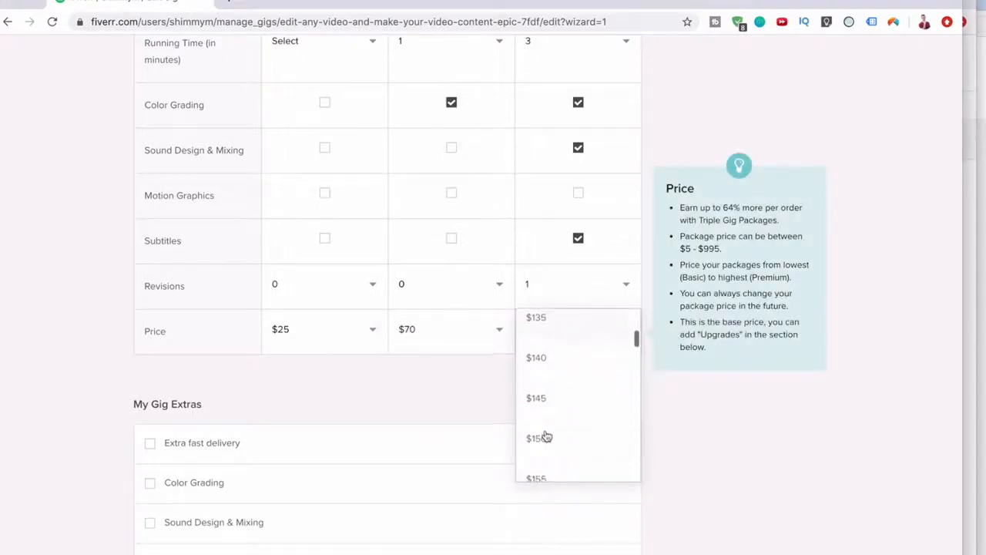
left_click(546, 437)
Add the line "Professionally edit using Premiere Pro" to the end of the Premium package's description.
scroll(552, 398, "up", 7)
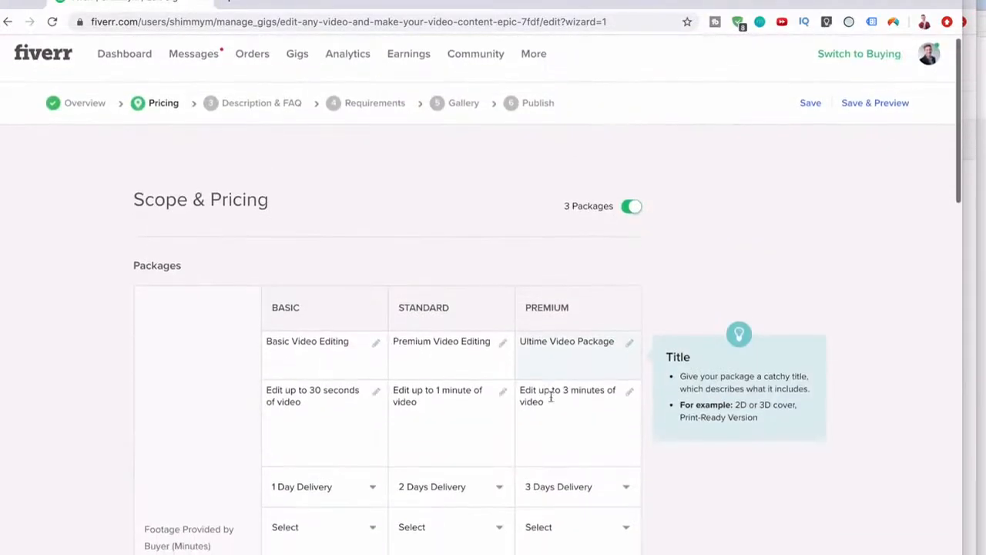
left_click(551, 398)
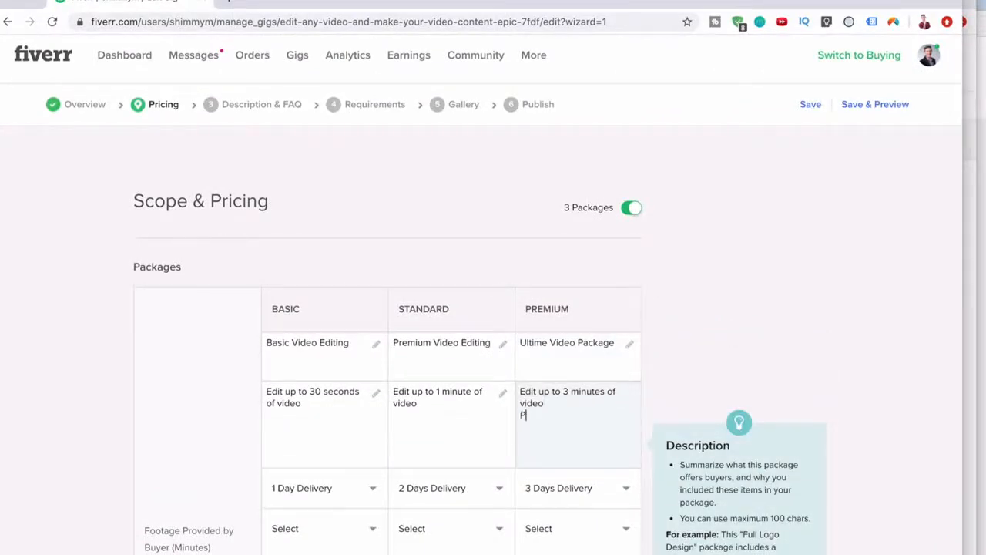
type("Professionally edit using PRE")
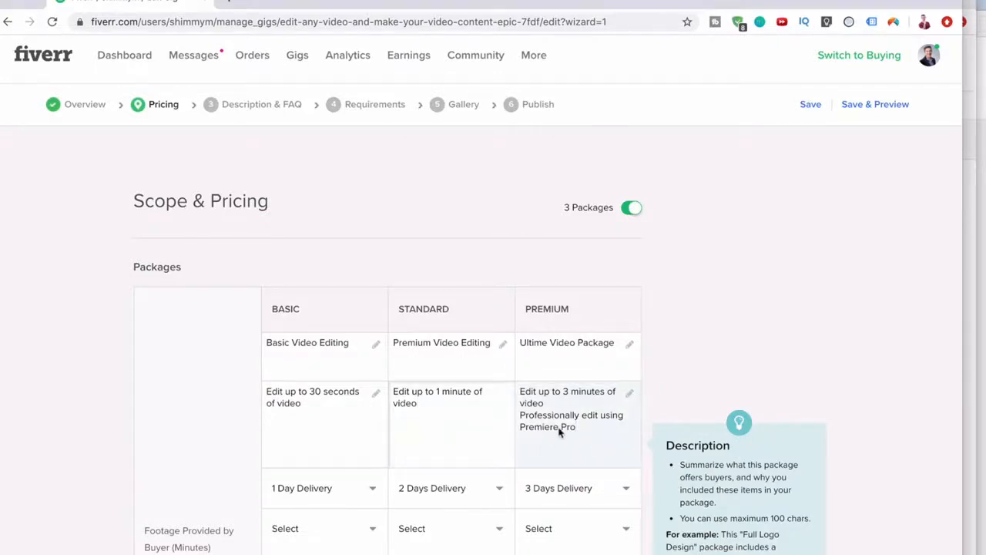
Search Google for "premiere pro" in a separate browser tab and return to the gig's pricing page.
left_click(231, 3)
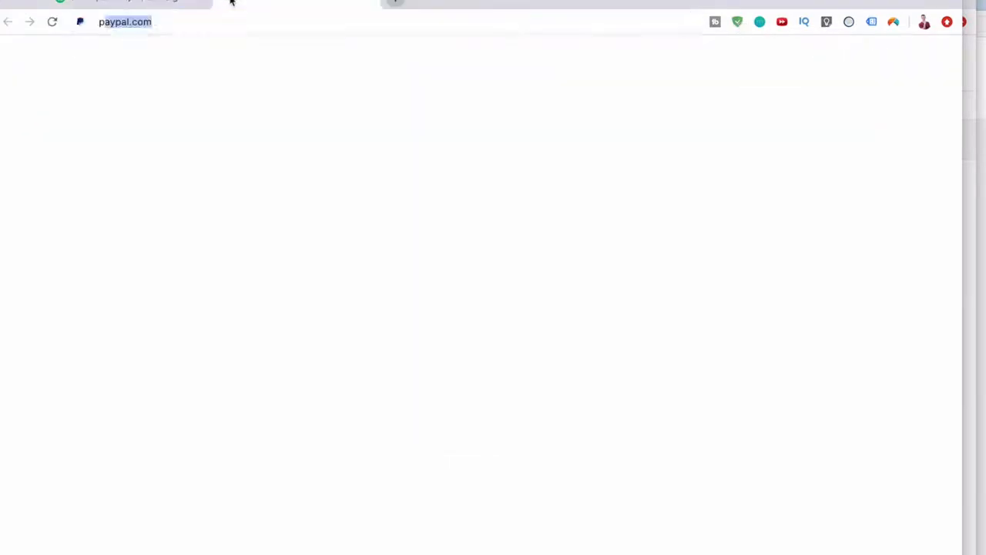
type("premiere pro")
key("Return")
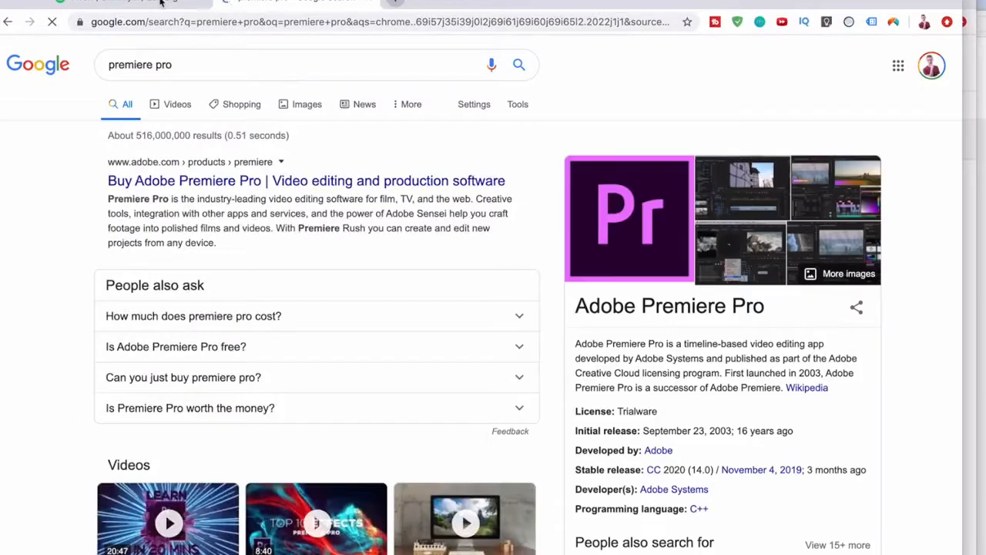
left_click(161, 3)
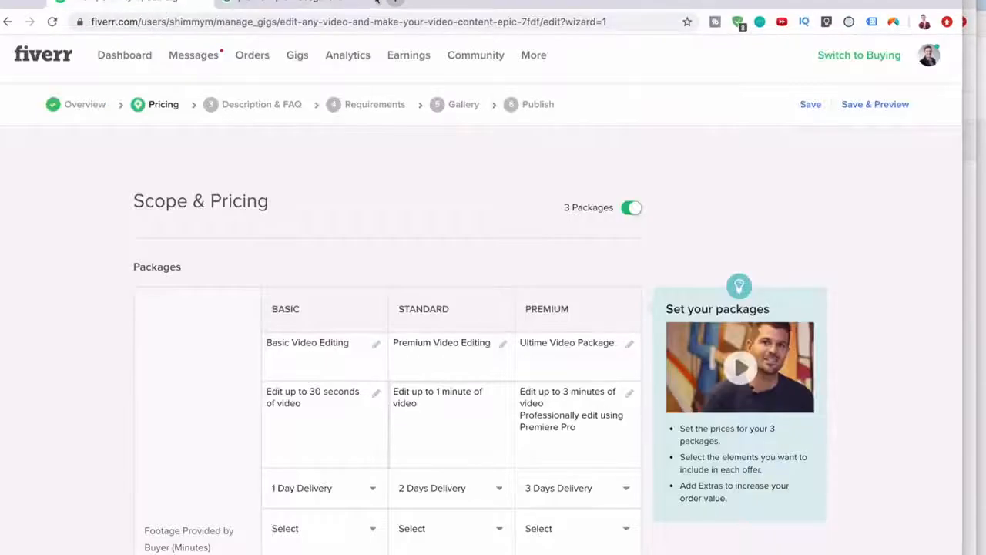
Add the line "Professionally edit with Final cut pro" to the end of the Standard package's description.
scroll(401, 347, "down", 3)
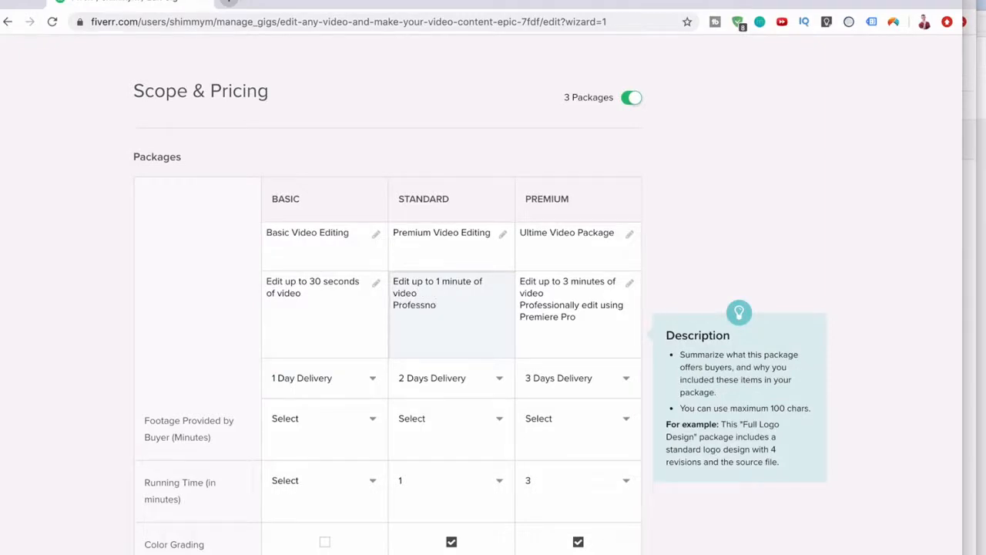
type("onally edit with")
left_click(488, 318)
type("Flnal")
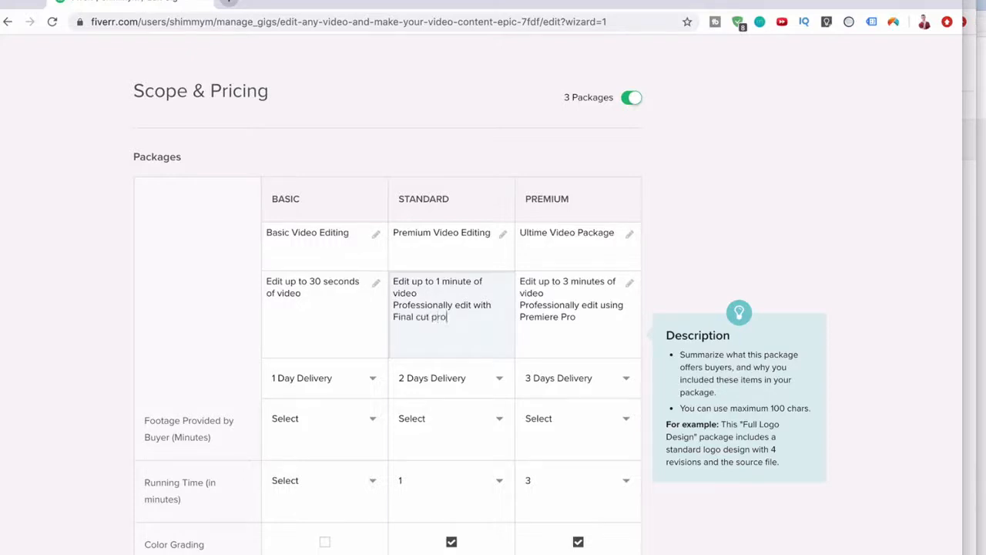
left_click(613, 326)
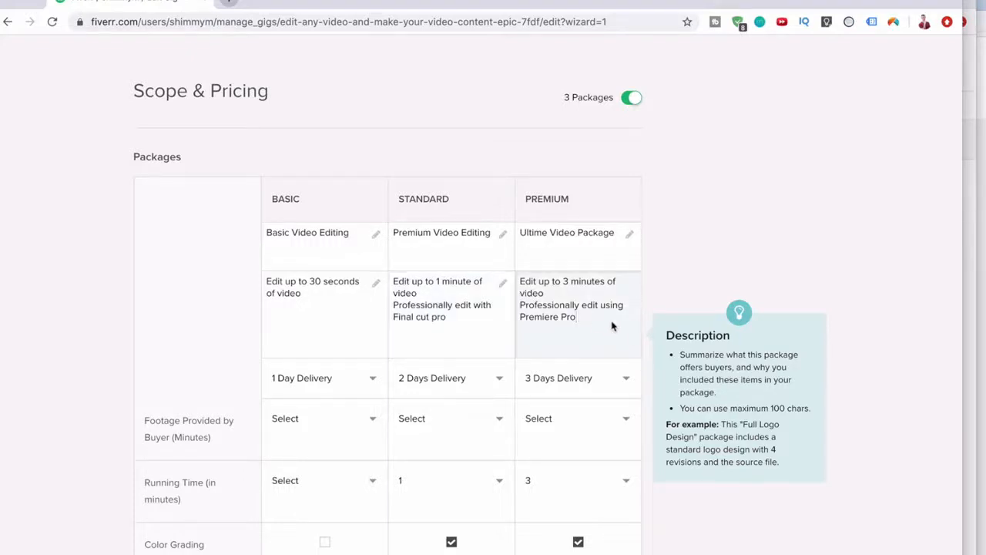
scroll(612, 326, "down", 10)
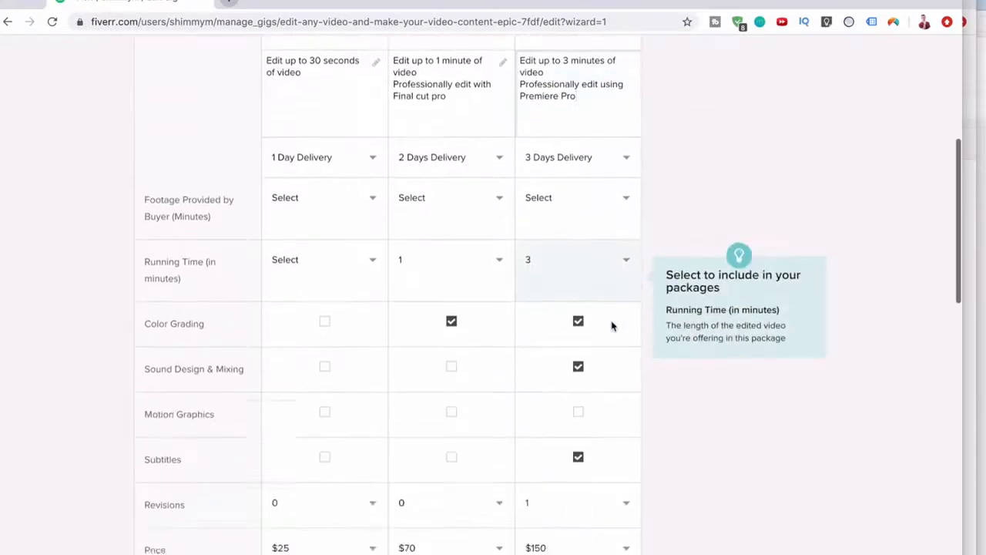
Offer extra fast delivery as a gig extra with 1-day delivery for the Basic, Standard and Premium packages.
scroll(221, 68, "up", 2)
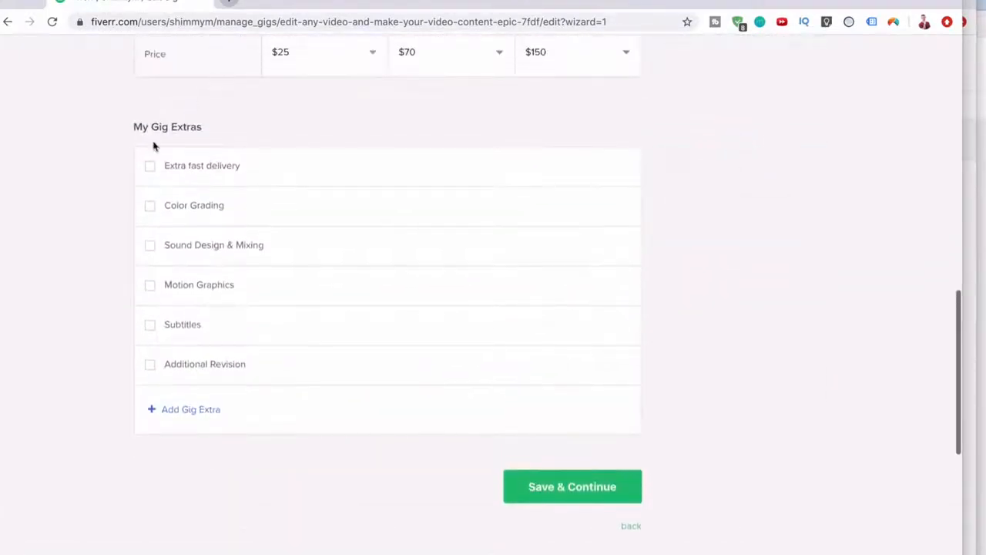
left_click(149, 165)
left_click(465, 209)
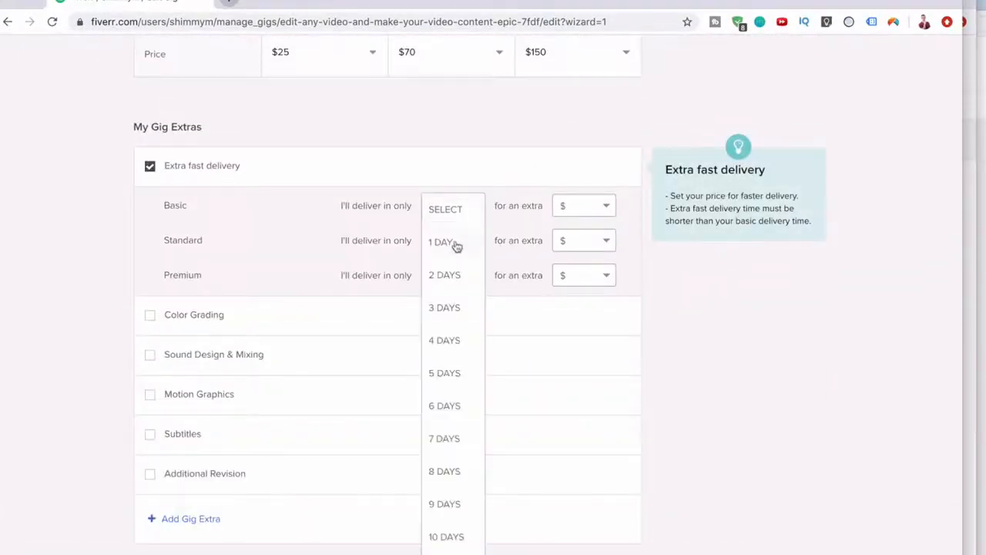
left_click(455, 245)
left_click(458, 245)
left_click(451, 279)
left_click(452, 278)
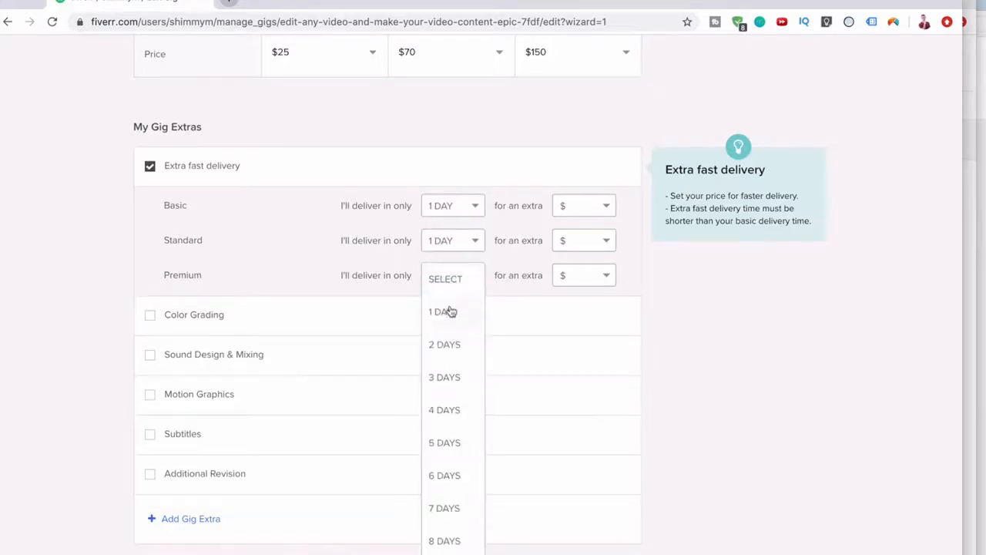
left_click(451, 311)
Price the extra fast delivery at $5 for Basic, $15 for Standard and $30 for Premium.
left_click(591, 214)
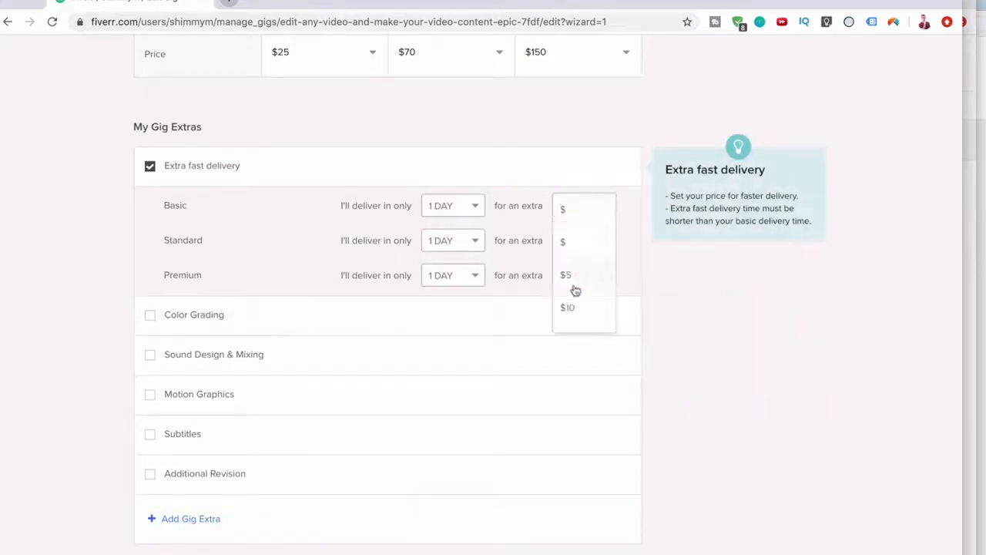
left_click(575, 283)
left_click(585, 252)
scroll(585, 278, "down", 1)
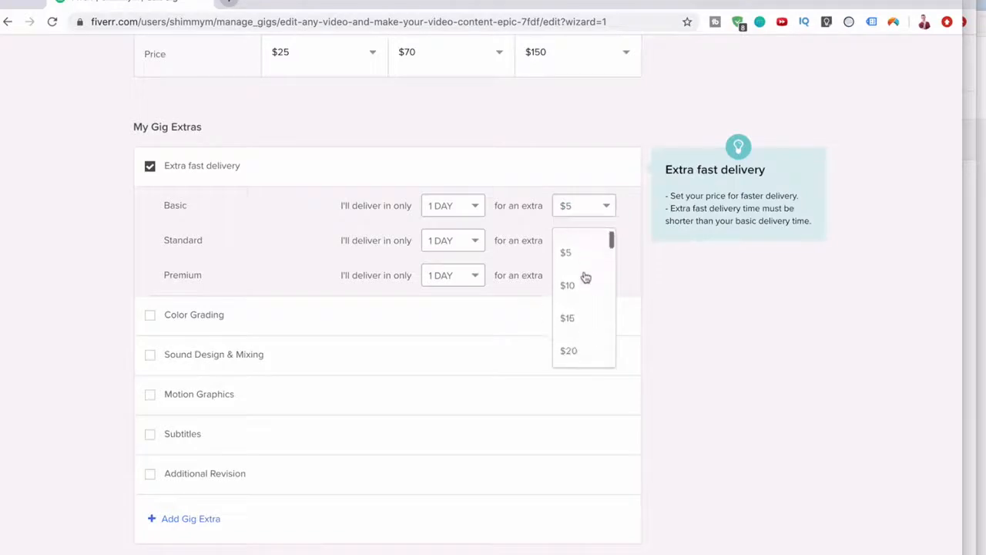
left_click(568, 311)
left_click(580, 276)
scroll(573, 332, "down", 3)
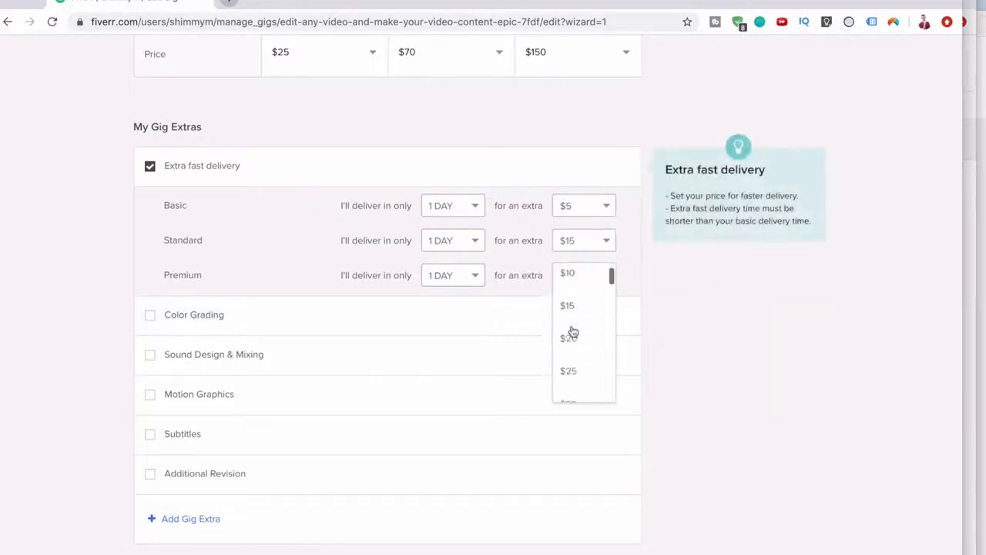
left_click(570, 371)
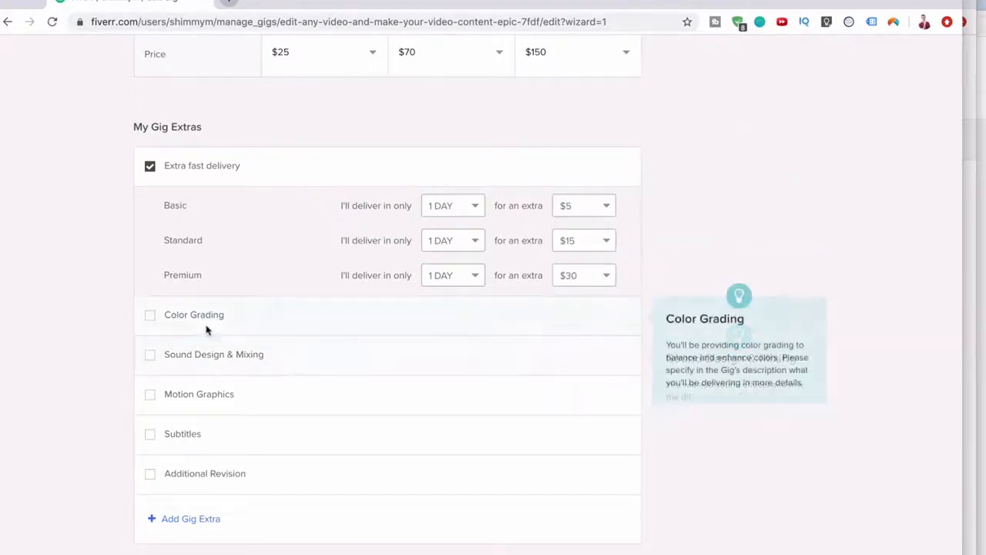
Offer Color Grading as a gig extra for $15 with 1 additional day.
left_click(150, 320)
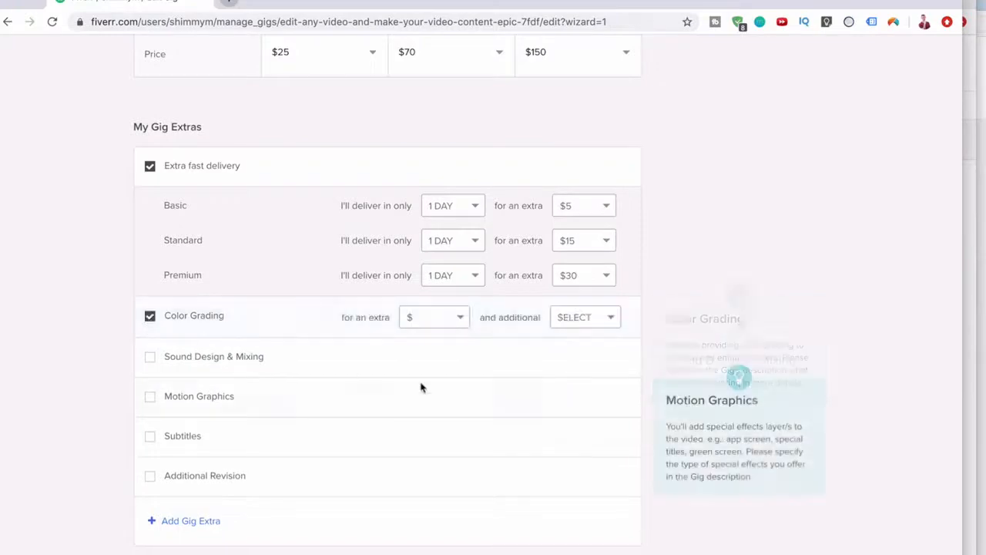
left_click(451, 324)
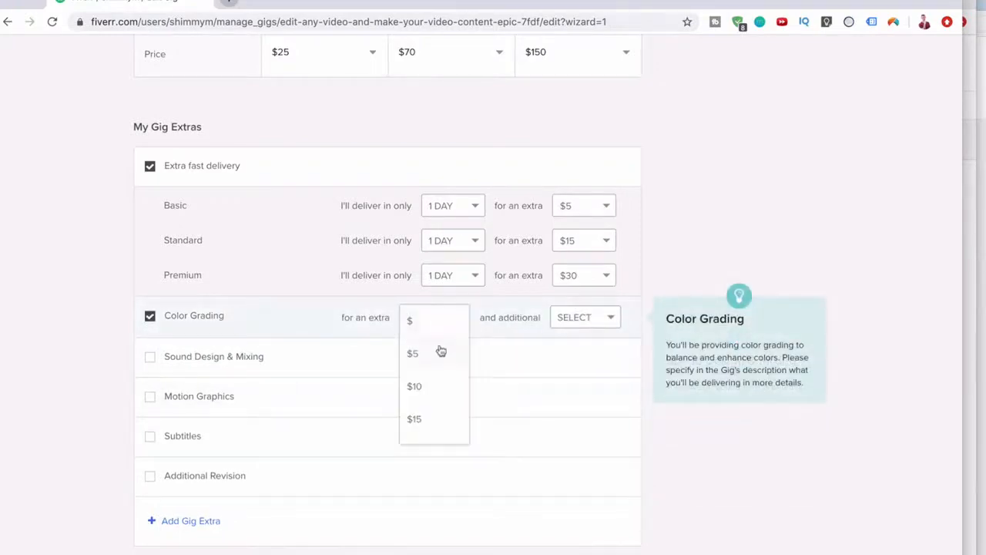
left_click(414, 418)
left_click(600, 320)
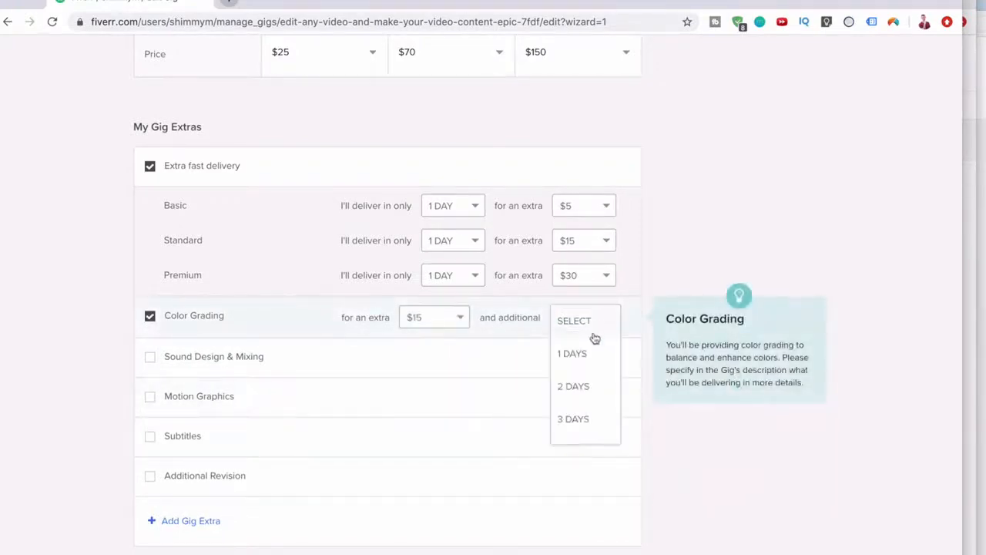
left_click(578, 371)
Offer Subtitles as a gig extra for $45 with 2 additional days, and submit the pricing page.
scroll(579, 371, "up", 6)
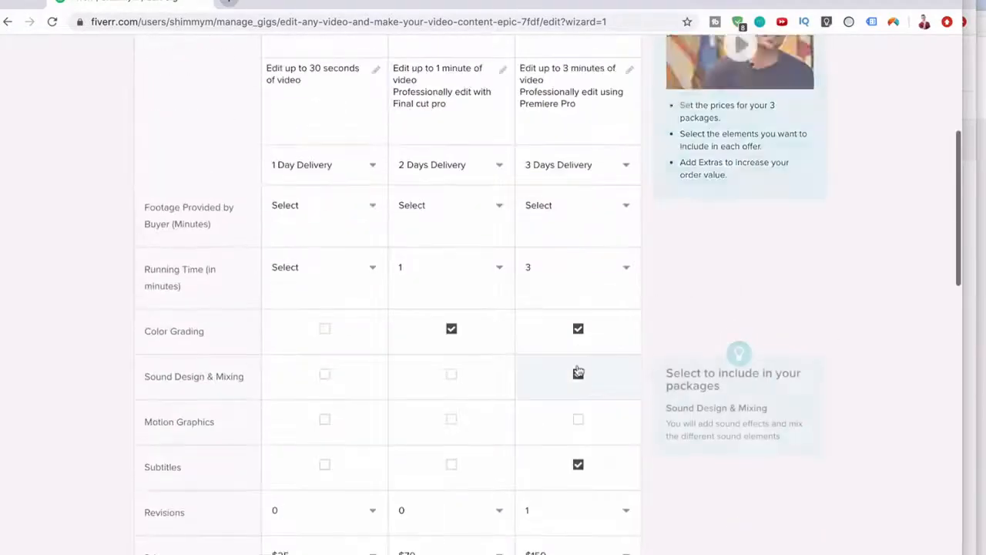
scroll(579, 373, "down", 1)
scroll(353, 350, "up", 2)
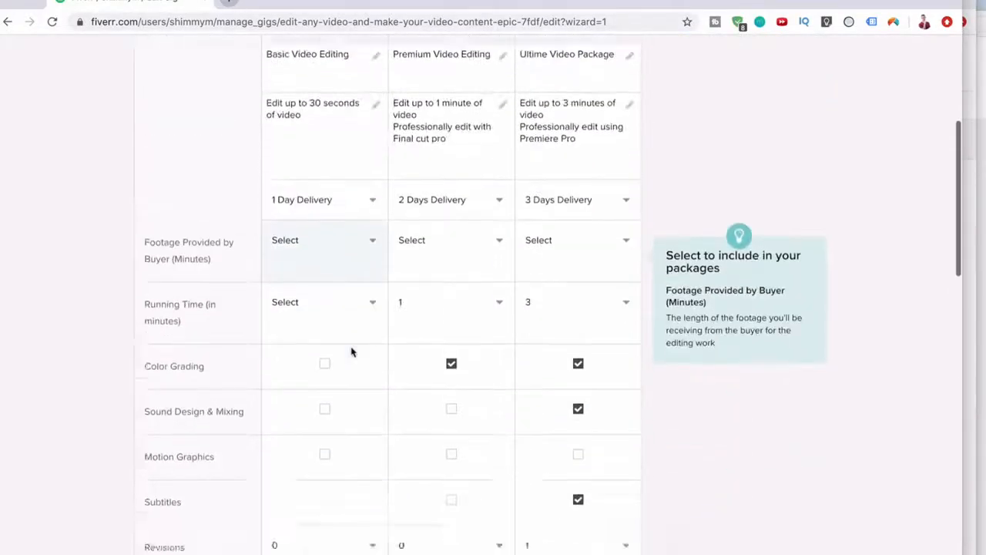
scroll(352, 350, "down", 10)
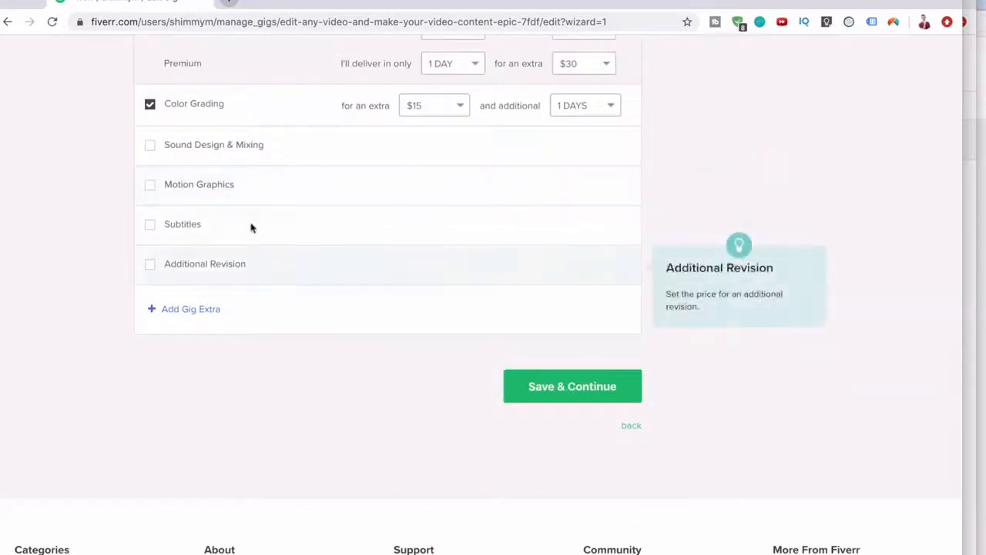
left_click(150, 225)
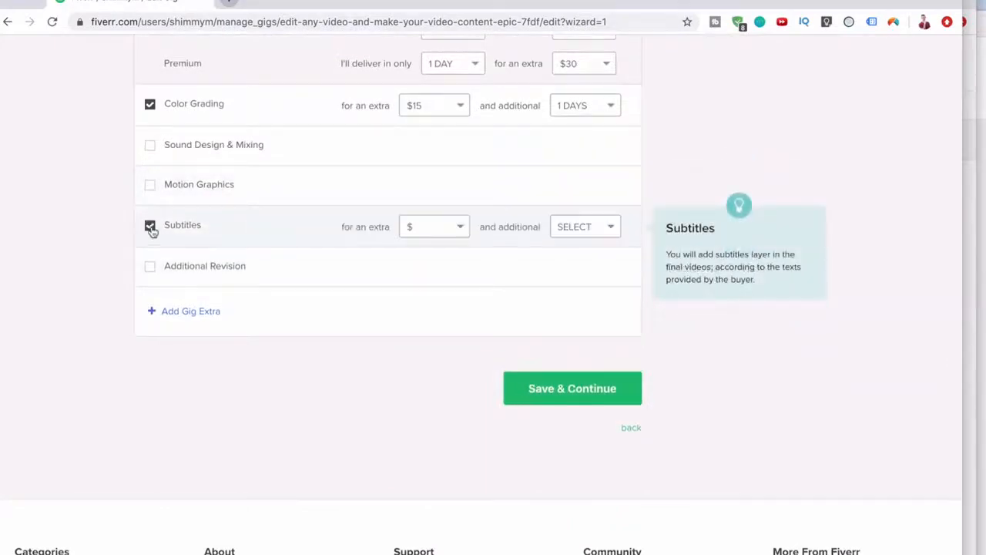
left_click(429, 228)
scroll(434, 308, "down", 1)
scroll(435, 312, "down", 3)
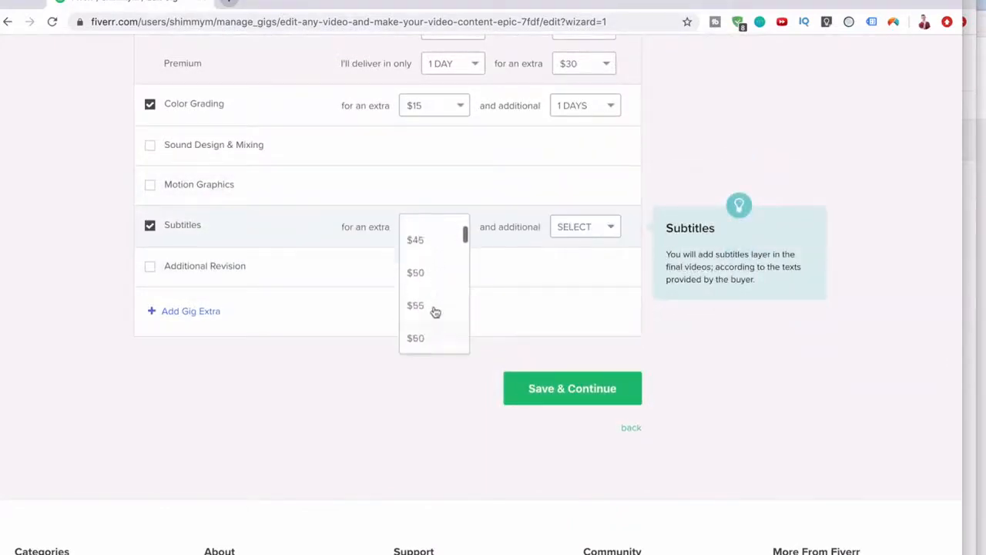
scroll(433, 308, "up", 1)
left_click(422, 311)
left_click(583, 227)
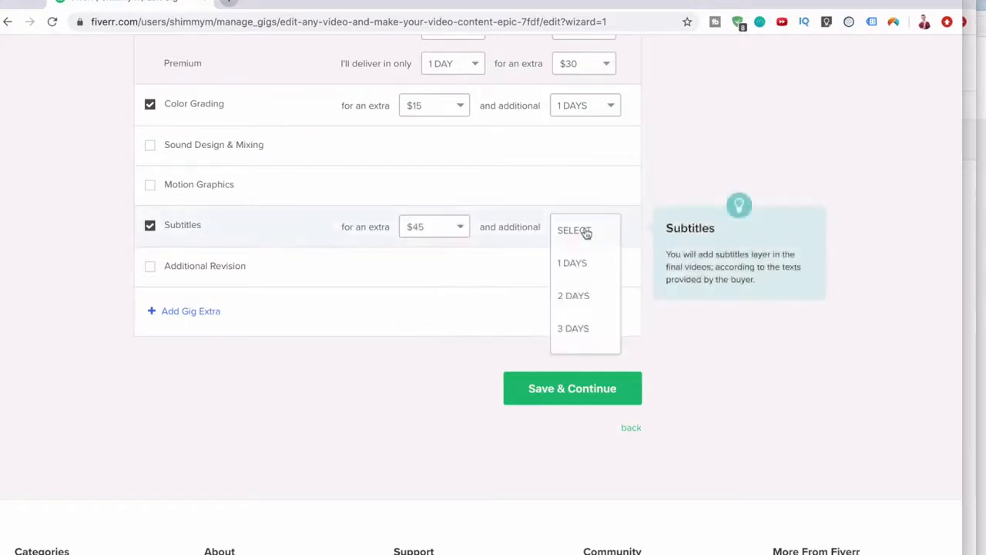
left_click(574, 295)
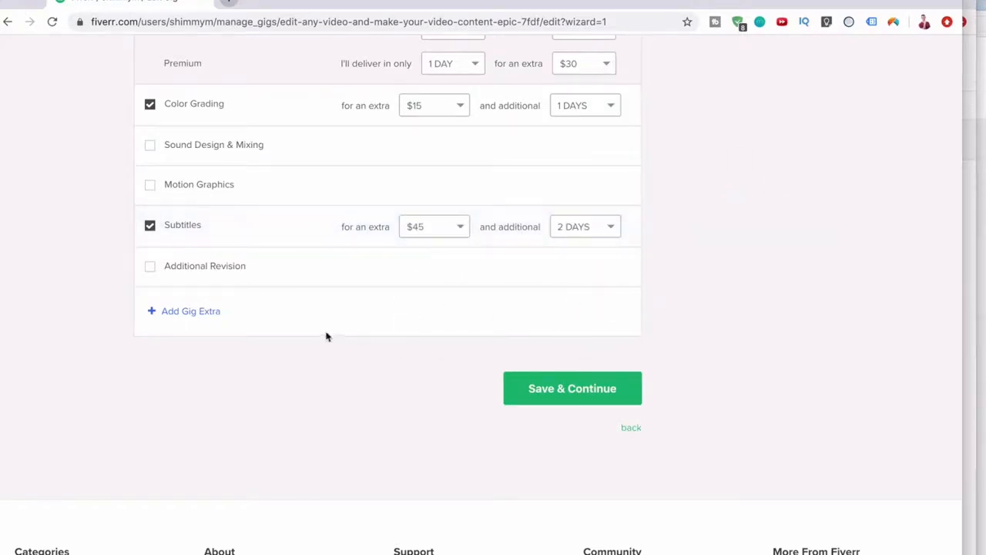
left_click(531, 391)
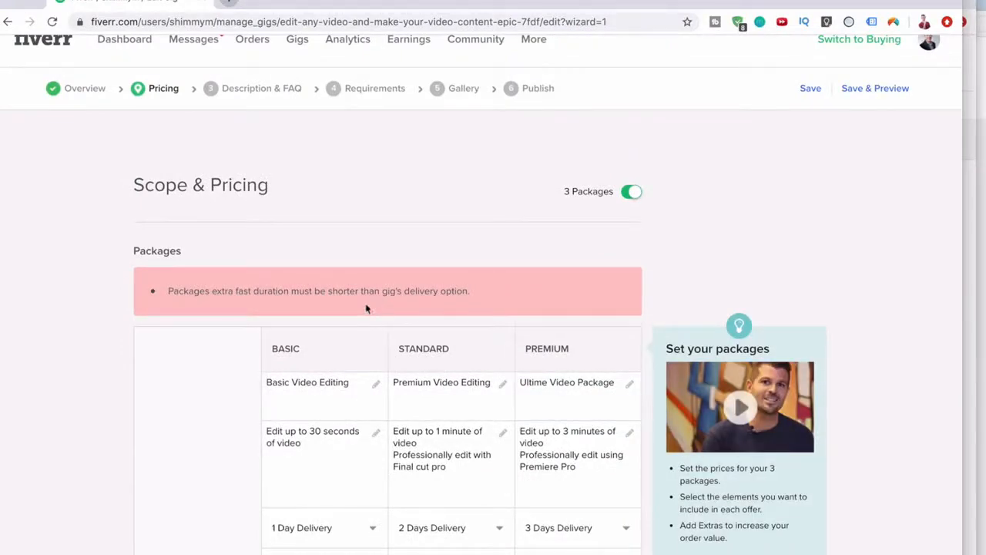
Set the package delivery times to 2 days for Basic, 3 for Standard and 4 for Premium, and save to continue to the description page.
scroll(367, 308, "down", 5)
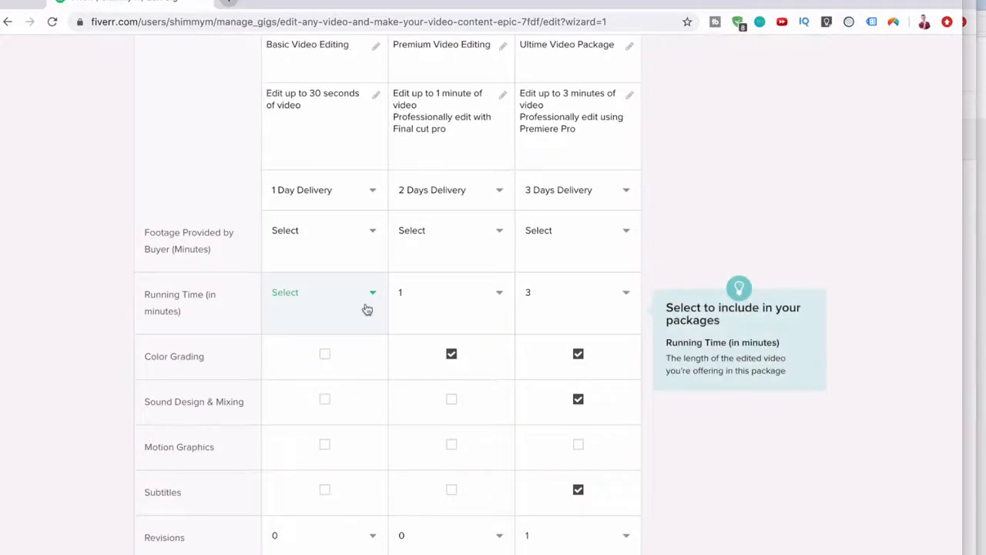
scroll(429, 346, "down", 6)
scroll(459, 293, "up", 5)
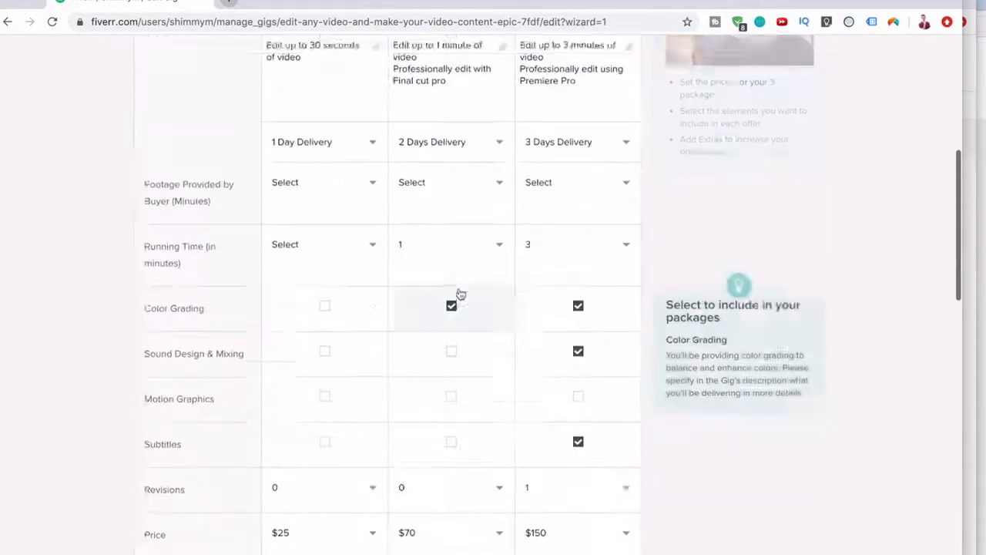
scroll(432, 296, "up", 2)
left_click(346, 289)
left_click(358, 328)
left_click(432, 288)
scroll(425, 305, "down", 1)
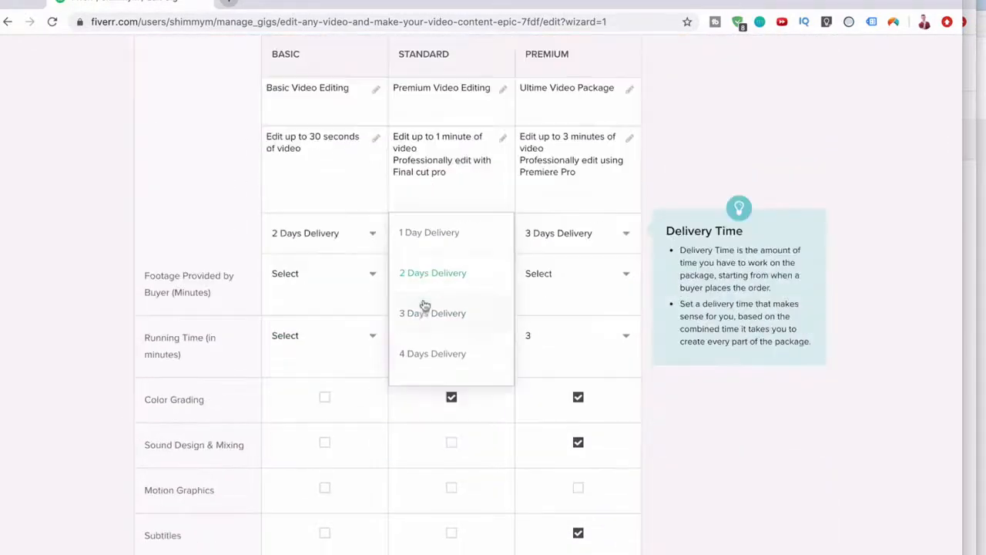
left_click(433, 322)
left_click(560, 234)
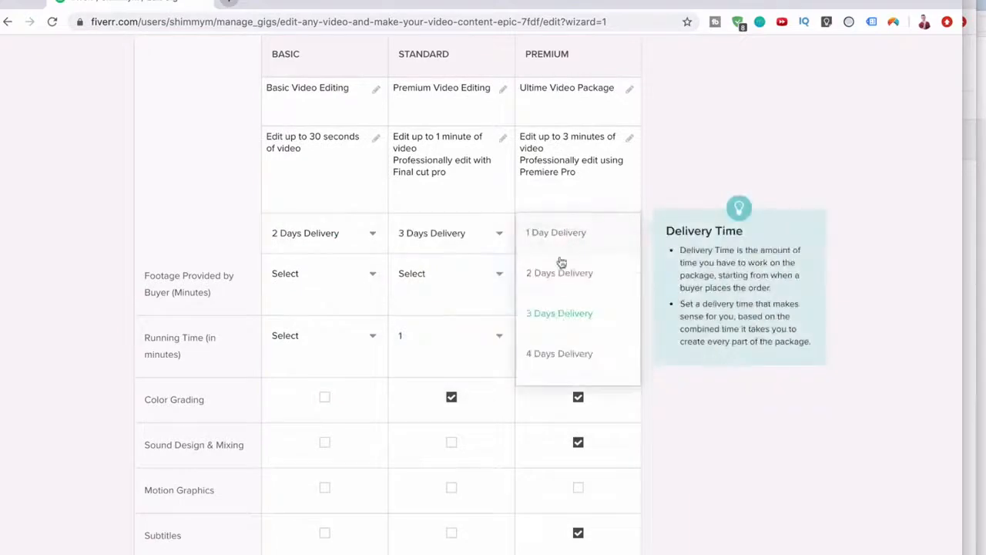
left_click(547, 356)
scroll(546, 356, "down", 10)
scroll(531, 431, "up", 1)
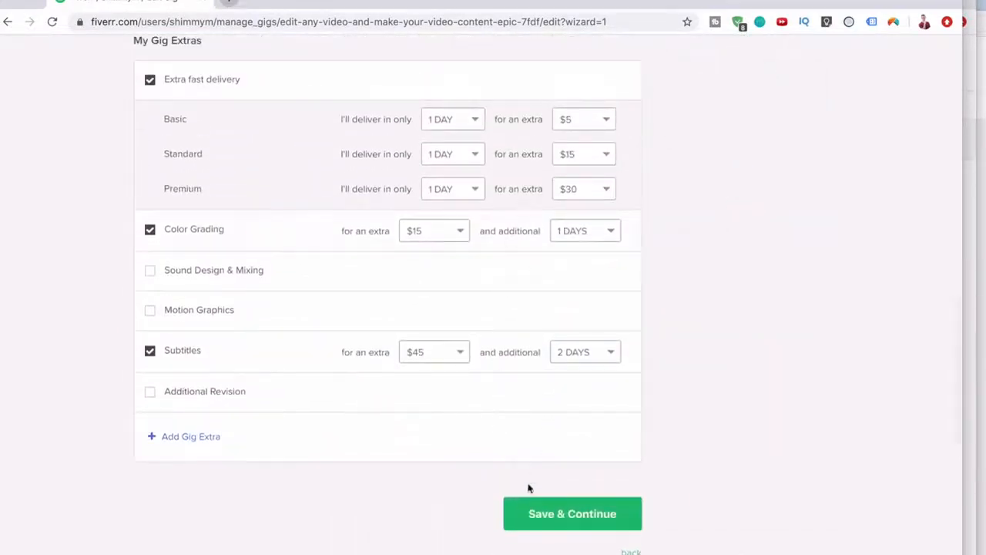
left_click(530, 516)
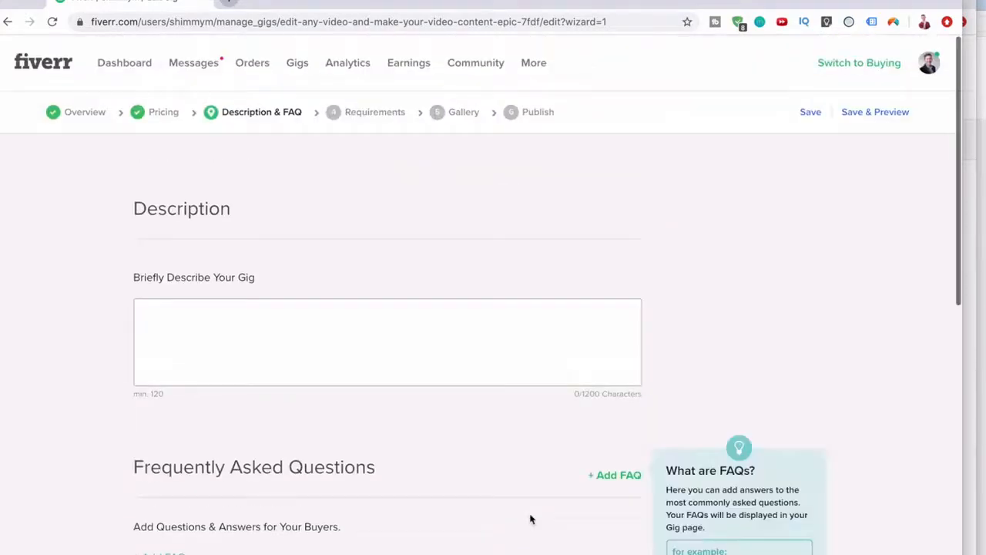
Begin the gig description with "**Please message me before ordering so we can go over exactly what your requirements would be**".
left_click(377, 377)
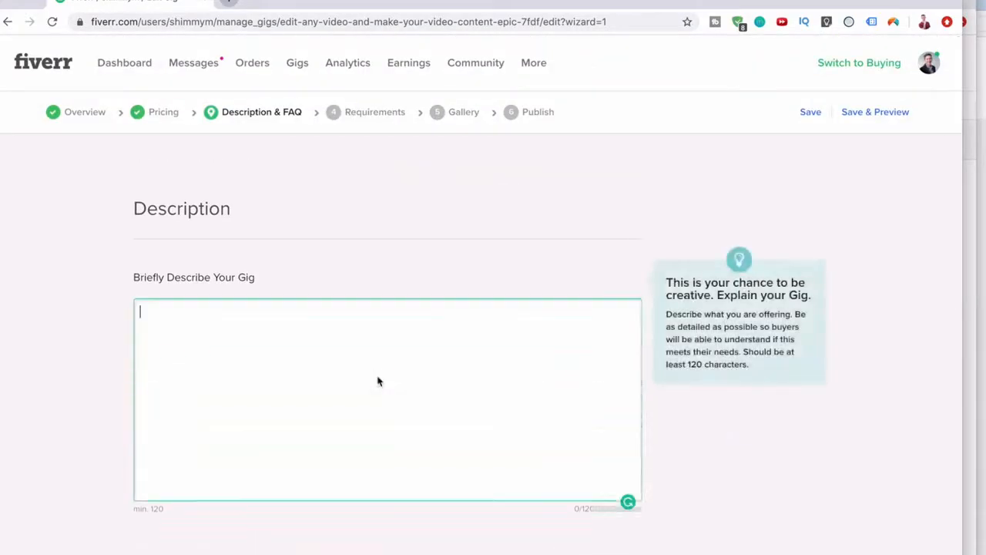
scroll(377, 379, "down", 4)
scroll(377, 378, "up", 4)
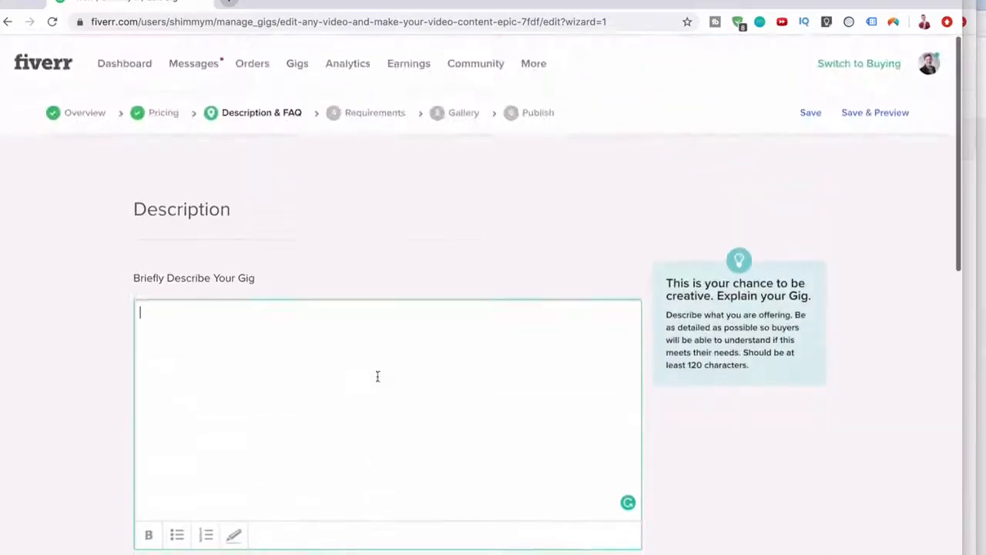
scroll(378, 376, "down", 2)
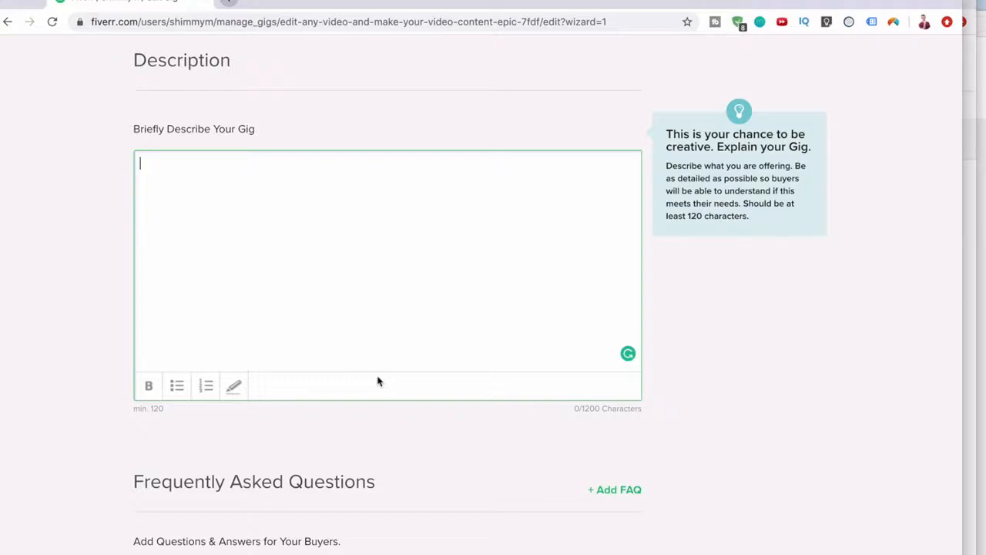
type("ease message me you")
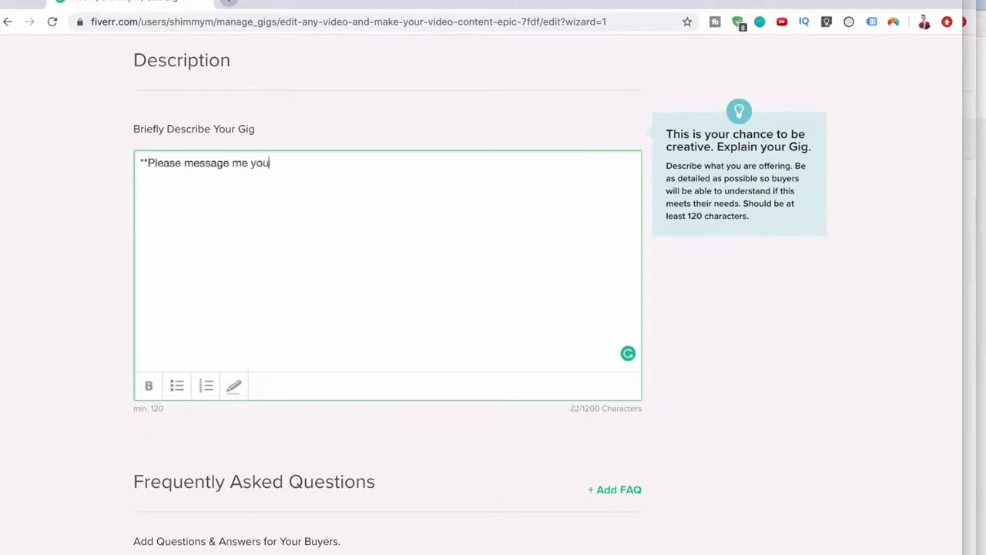
key("BackSpace")
key("BackSpace")
key("BackSpace")
key("BackSpace")
type("before ordering ")
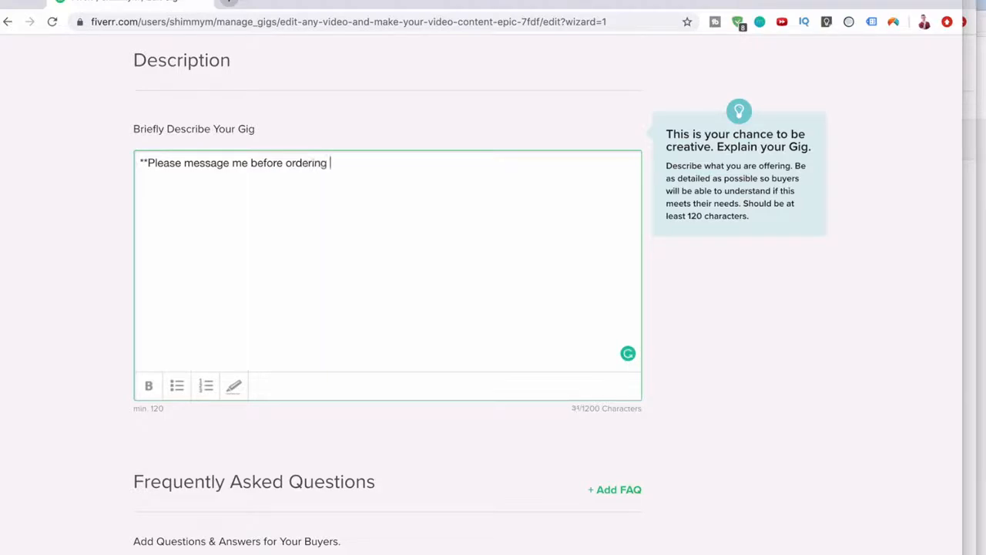
type("so we can go over exactly w")
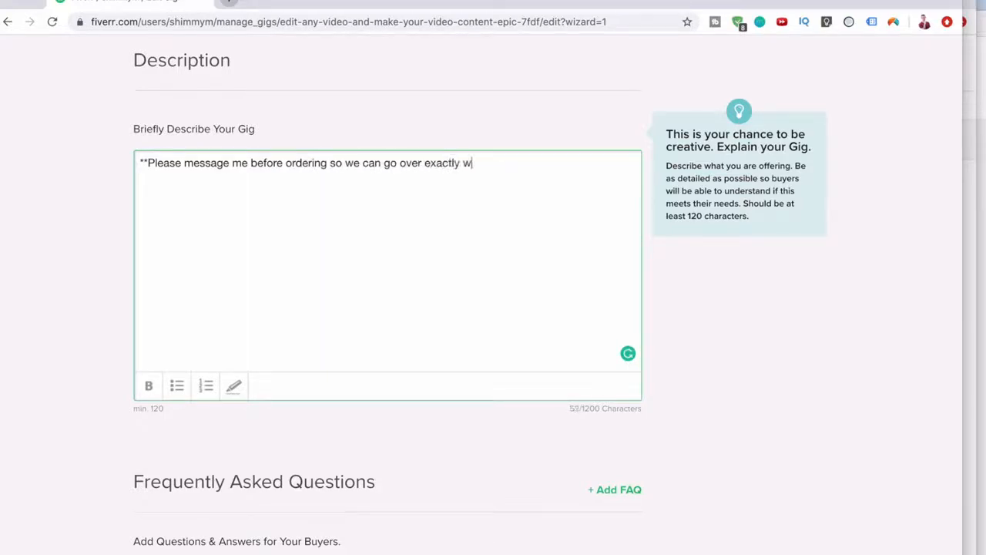
type("hat you ne")
key("BackSpace")
key("BackSpace")
key("BackSpace")
key("BackSpace")
type("our requirements would be")
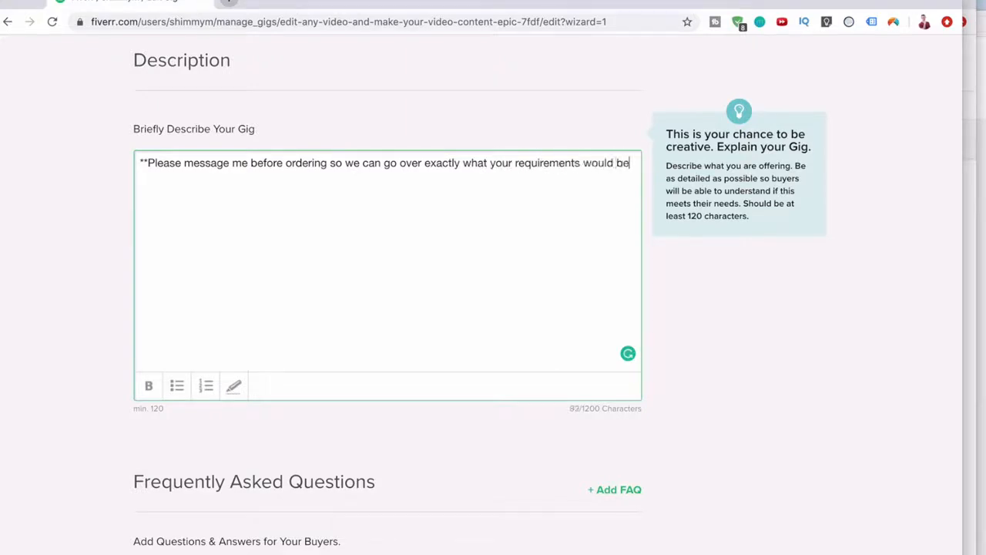
type("**")
Start a new paragraph in the gig description reading "I am very proficient in video editing.".
key("Return")
type("I am veryu profi")
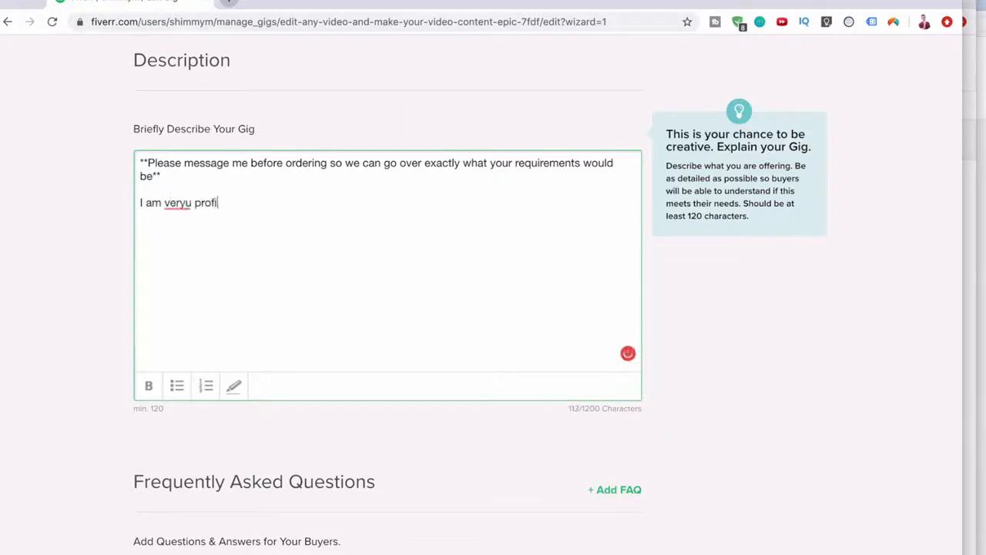
key("BackSpace")
key("BackSpace")
key("BackSpace")
key("BackSpace")
type("proficiant")
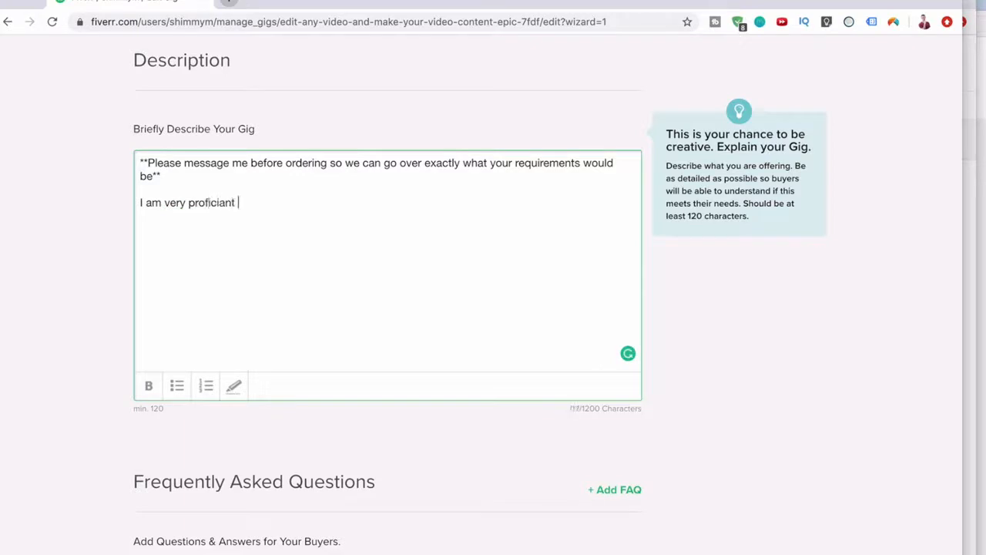
mouse_move(218, 203)
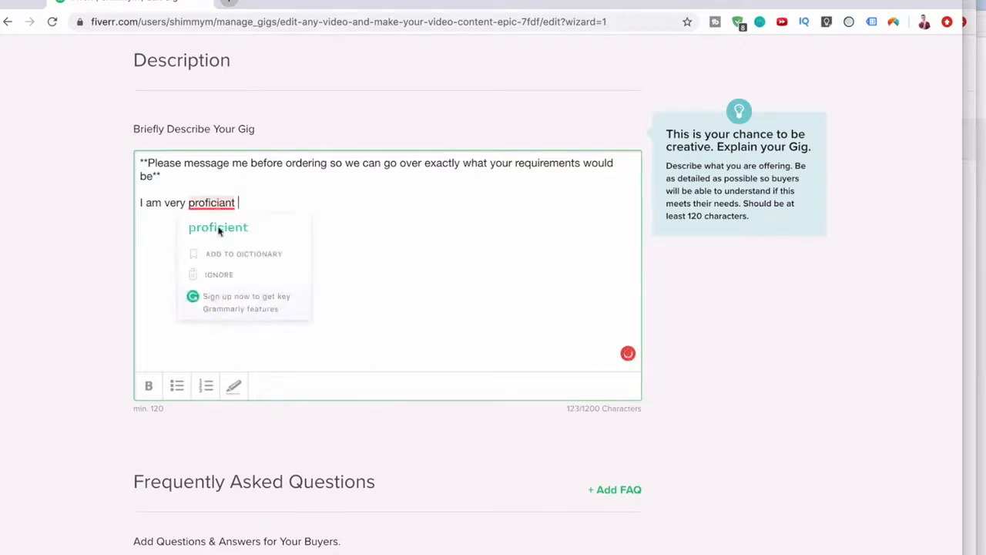
left_click(227, 226)
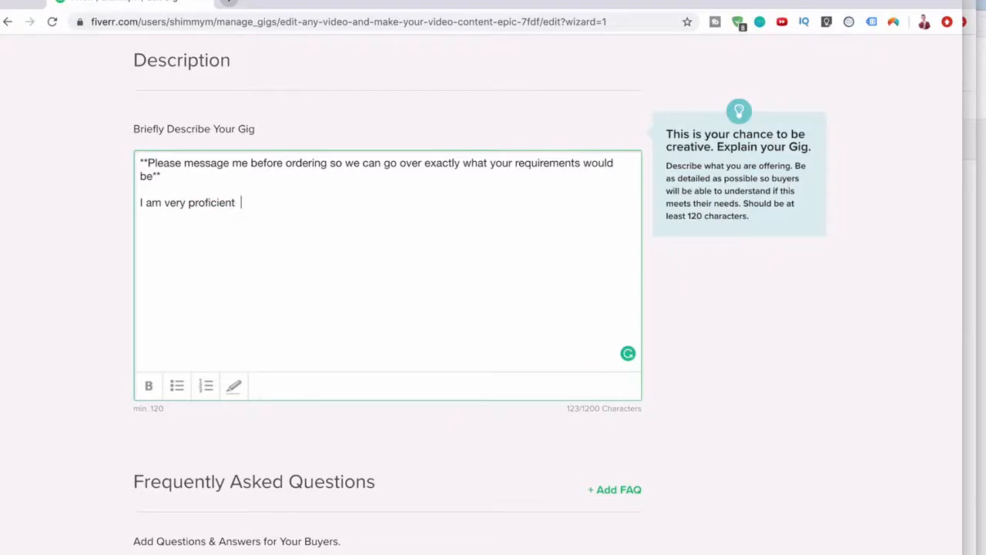
type("video editing.")
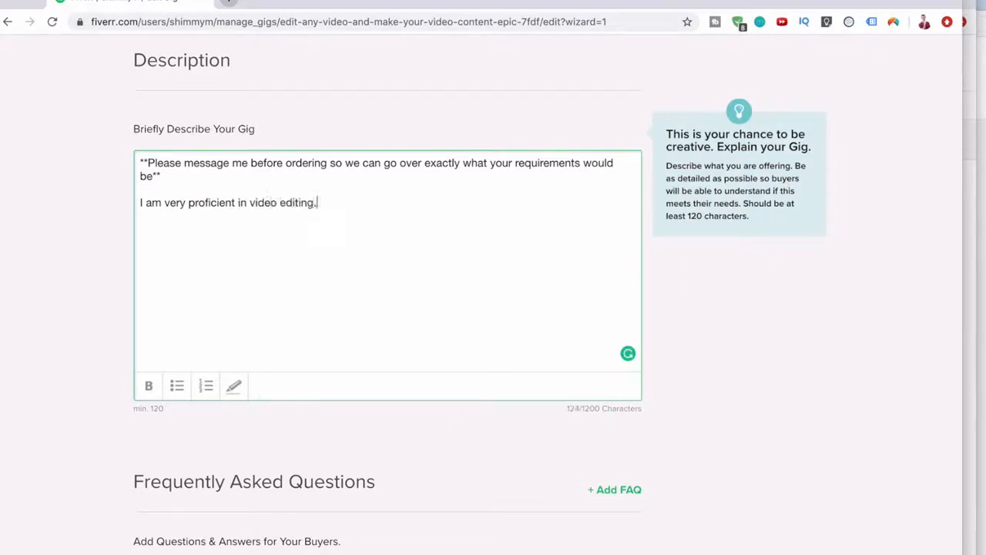
Continue the paragraph by stating over 5 years of Adobe Premiere Pro use and the ability to handle any project.
type(" I have been using Ado")
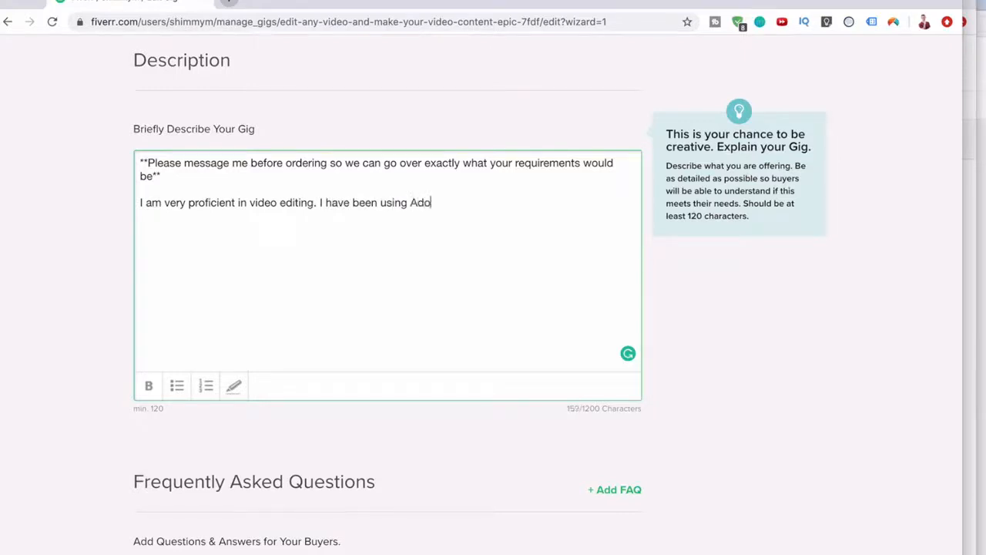
type("be Premiere Pro for over 5 years and I feel like I will be able to handle any project you may throw at me.")
key("Return")
key("Return")
Add a paragraph saying the basic gigs are below but suggesting buyers message first, as video editing is such a custom job.
type("My basic gigs are below however I suggest messaging me fi")
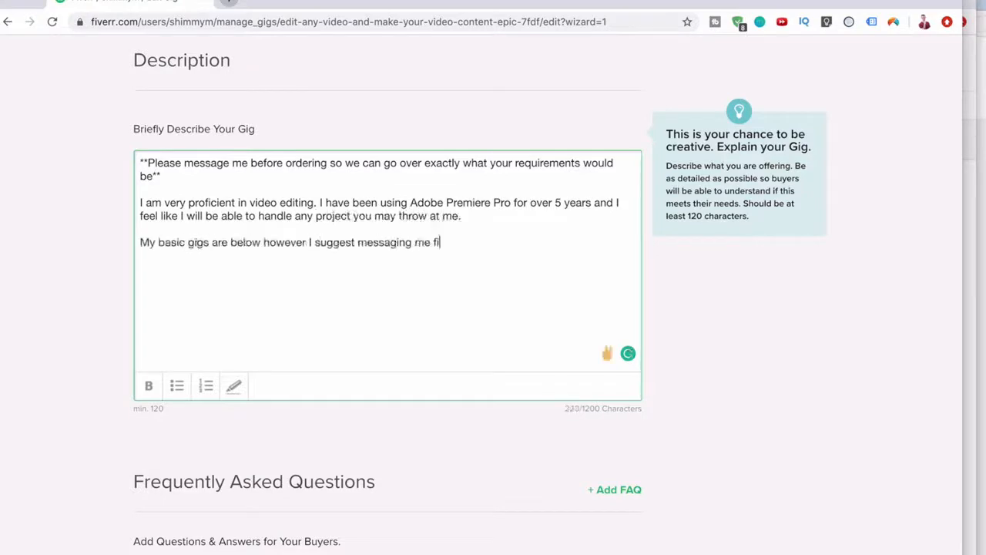
type("rst as video editing is such a custom job and I want to make sure you get exactly what you need.")
key("Return")
key("Return")
Add a paragraph about getting to work incredibly fast and doing a whole hoard of things, from adding subtitles to sound effects.
type("I like to get to work incredibly fast and I am able to do a whole hoa")
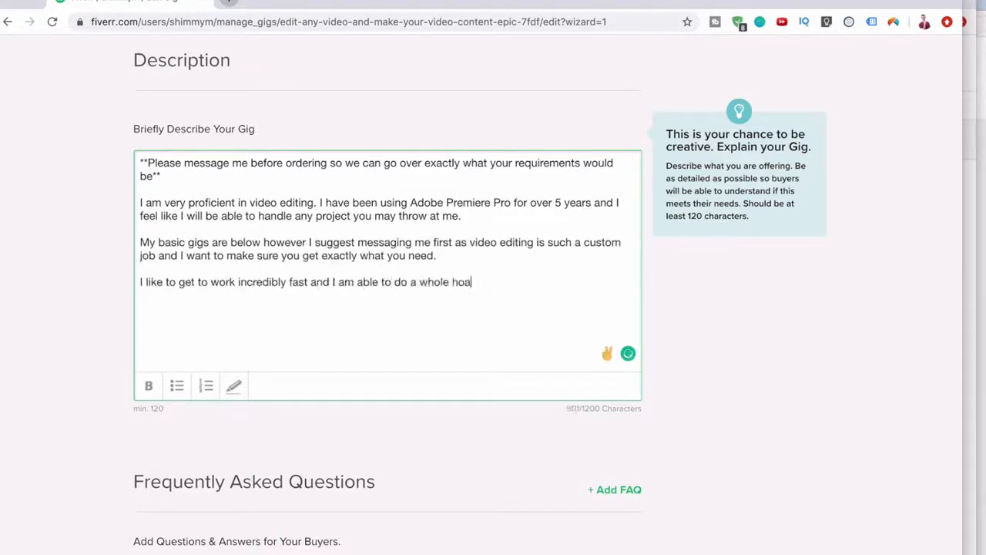
type("rd of things with your video, from adding subtitles to sound effects. Nothing is to hard.")
key("Return")
key("Return")
Close the description with "Looking forward to working on your project." and correct the spelling in "Nothing is too hard.".
type("Looking forward to working on your p")
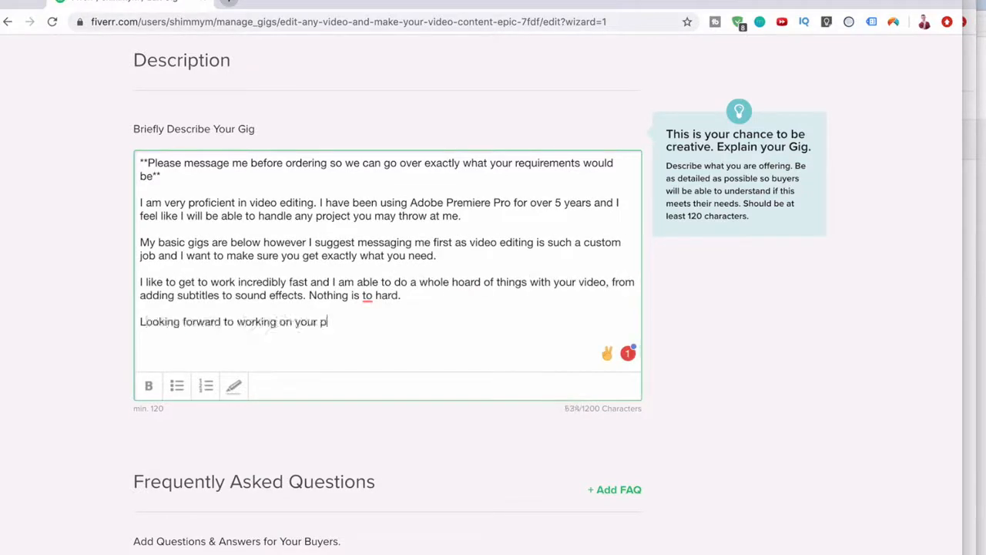
type("rojet")
type("t.")
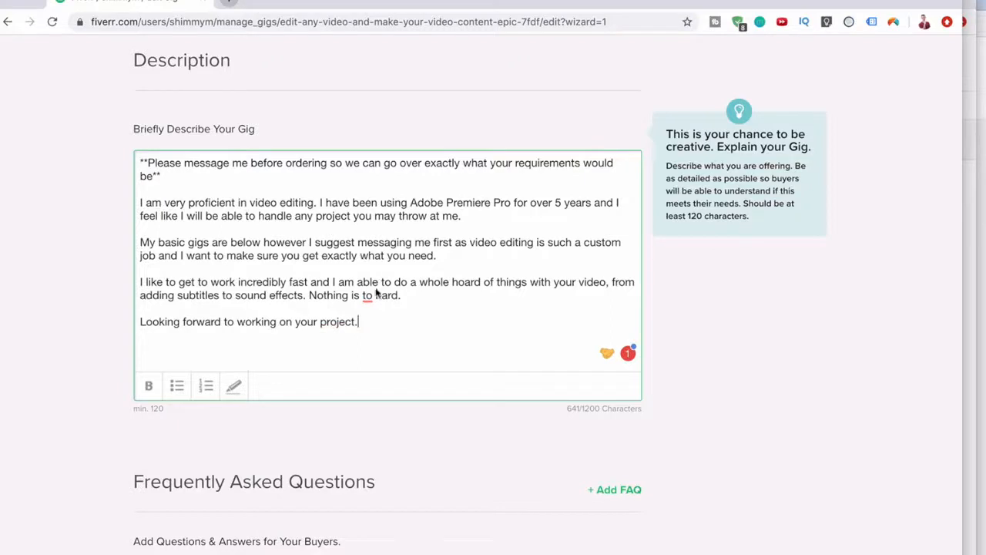
mouse_move(369, 298)
left_click(372, 339)
Try a numbered list on the paragraph about working fast, and remove the list formatting and the leftover blank line.
scroll(341, 357, "down", 1)
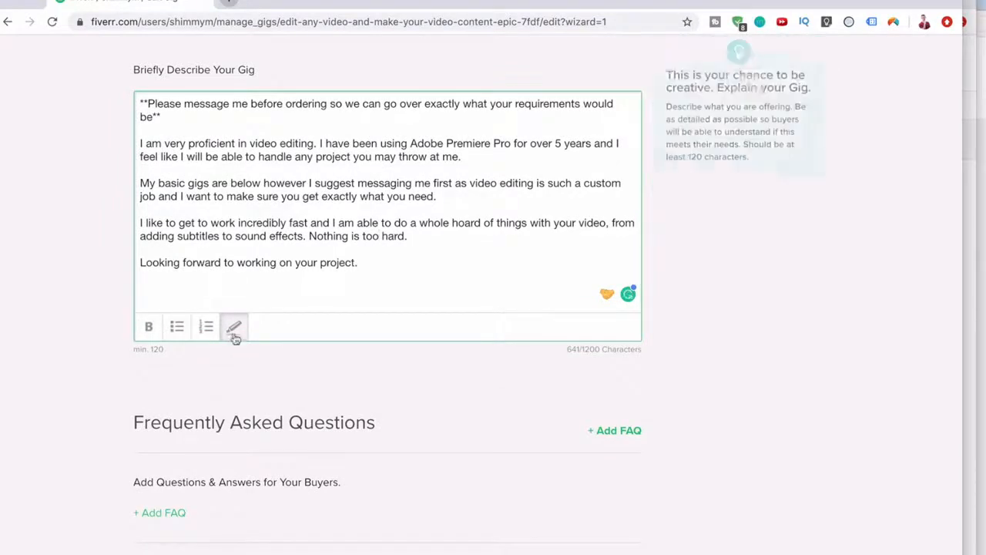
left_click(206, 327)
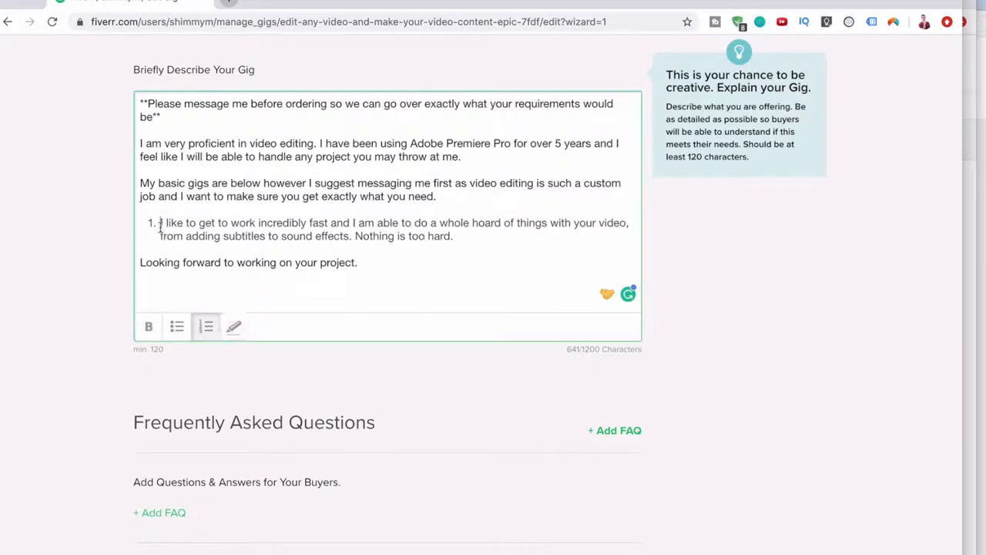
left_click(206, 327)
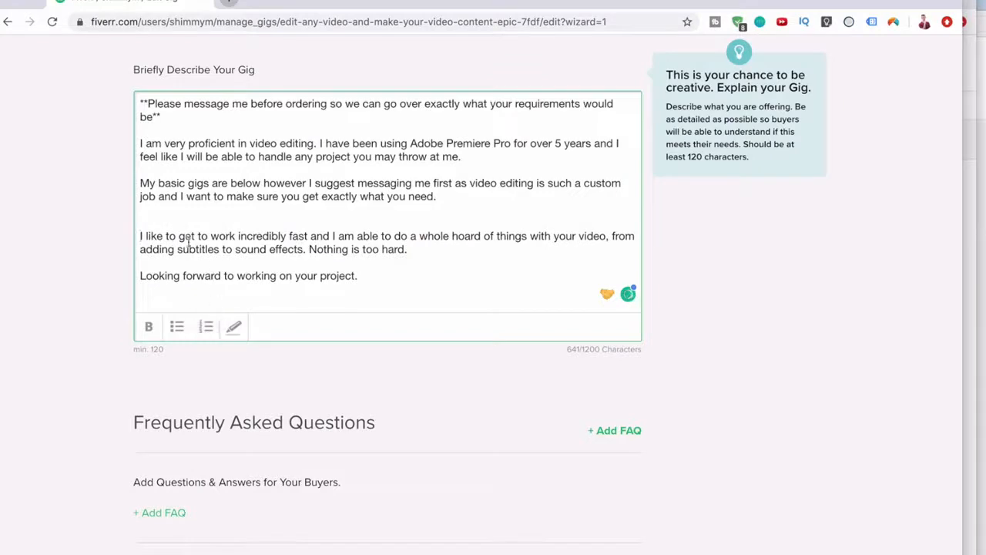
left_click(175, 214)
key("BackSpace")
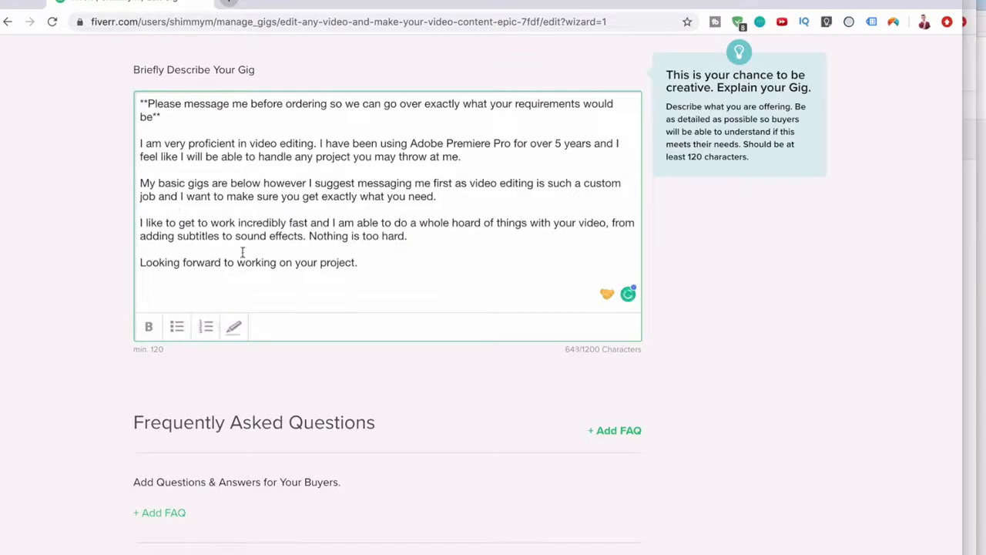
Save the description without adding FAQs and continue to the buyer requirements page.
scroll(242, 254, "down", 2)
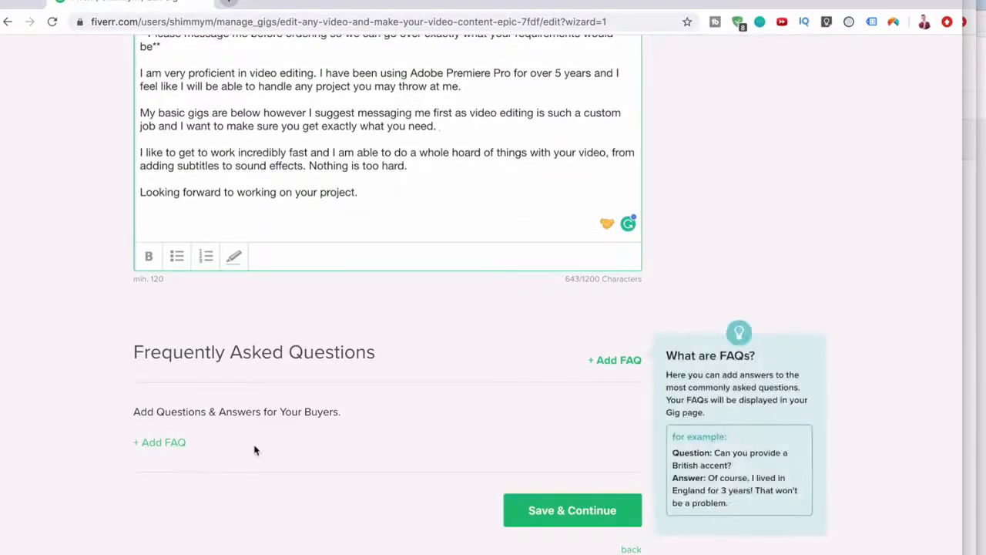
left_click(535, 510)
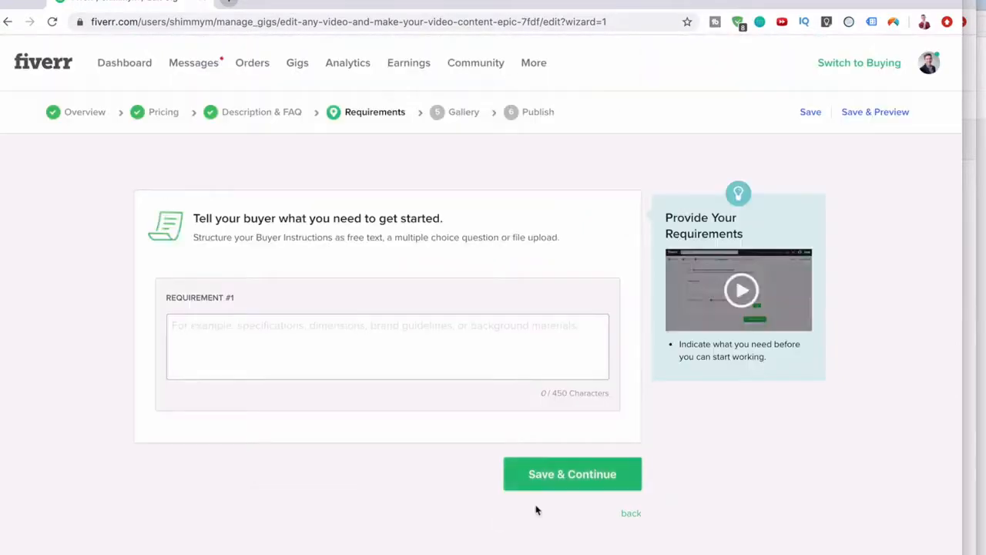
Add the mandatory requirement "Any video footage you need edited plus any accompanying footage and music/logo/titles/etc" and save to continue to the gallery.
left_click(444, 346)
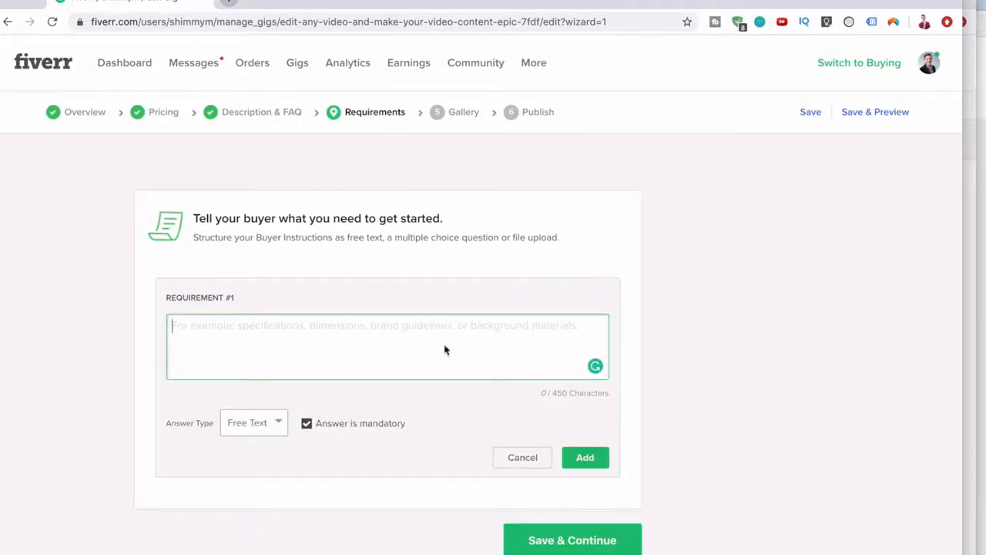
type("Any ")
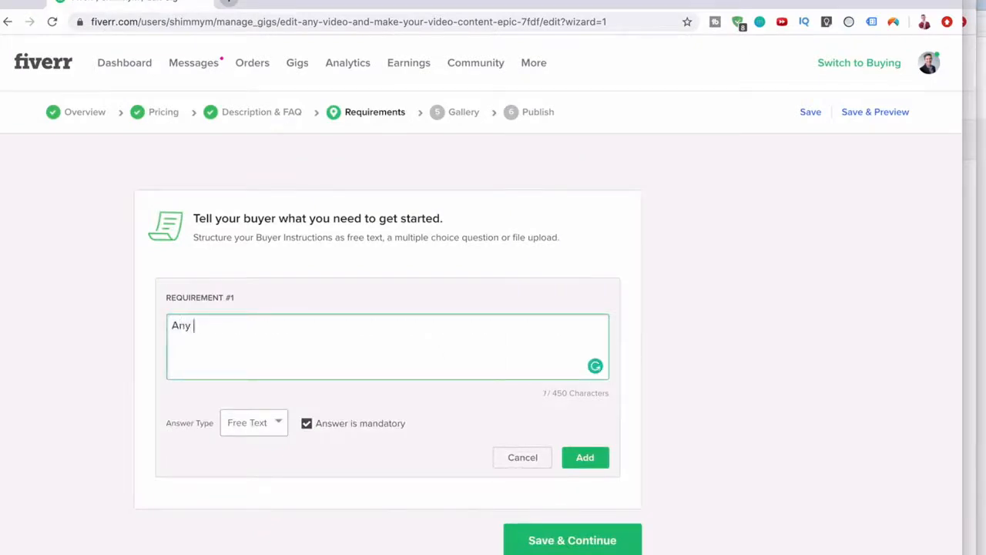
type("video footage you ")
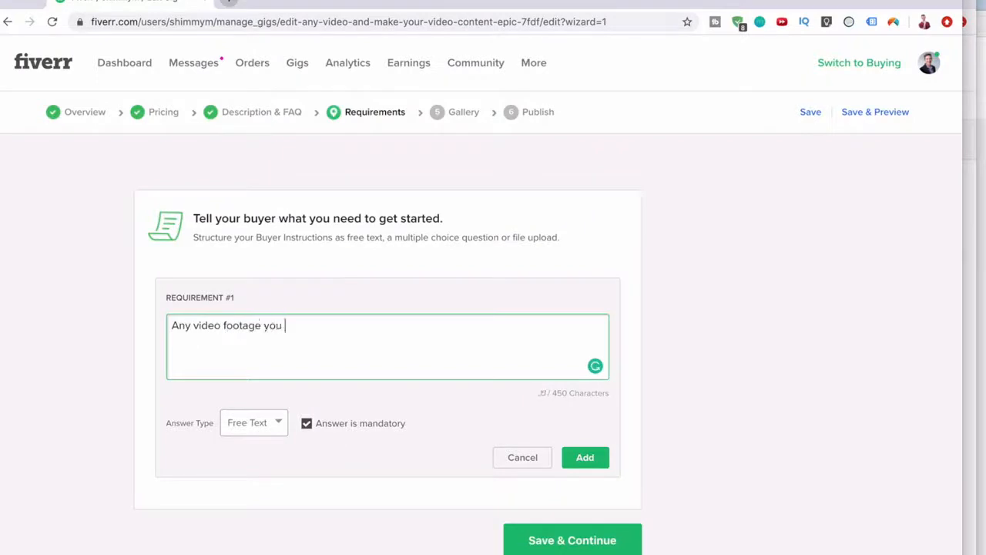
type("need edited plus any ")
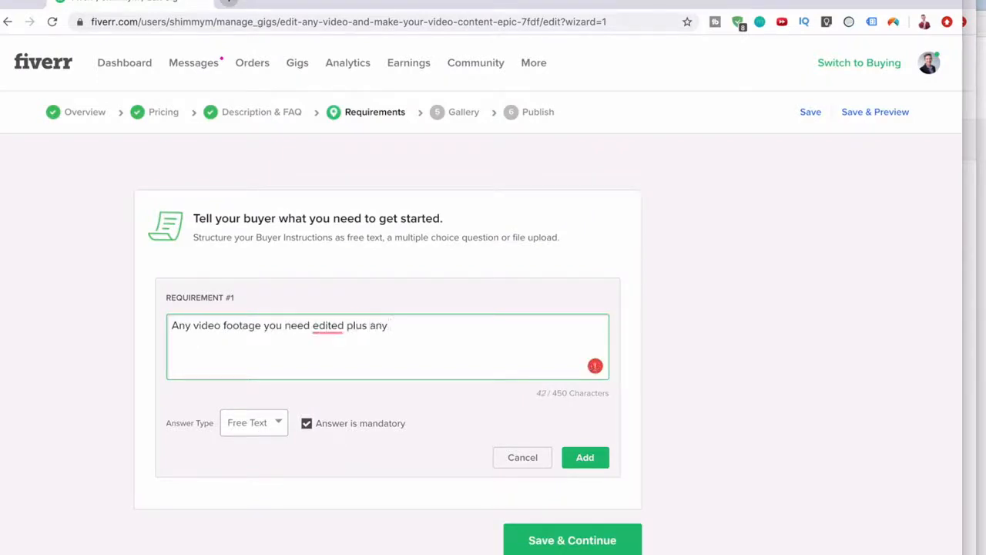
type("accompyn")
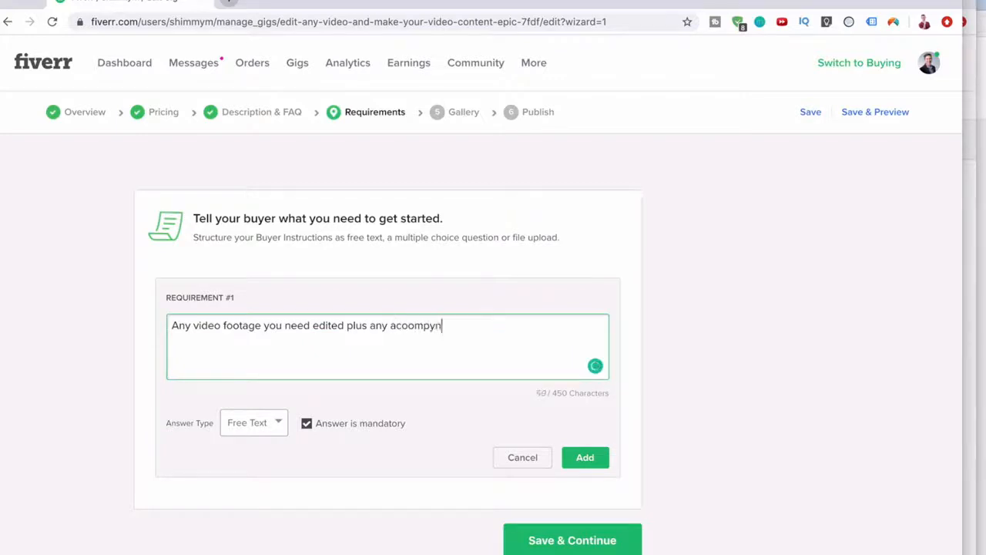
type("ing footag")
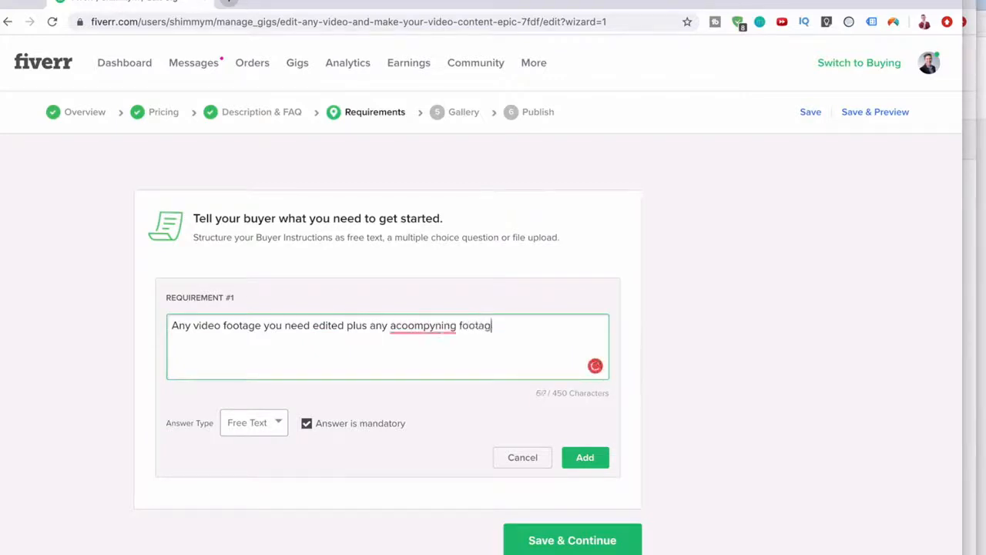
type("e and musi")
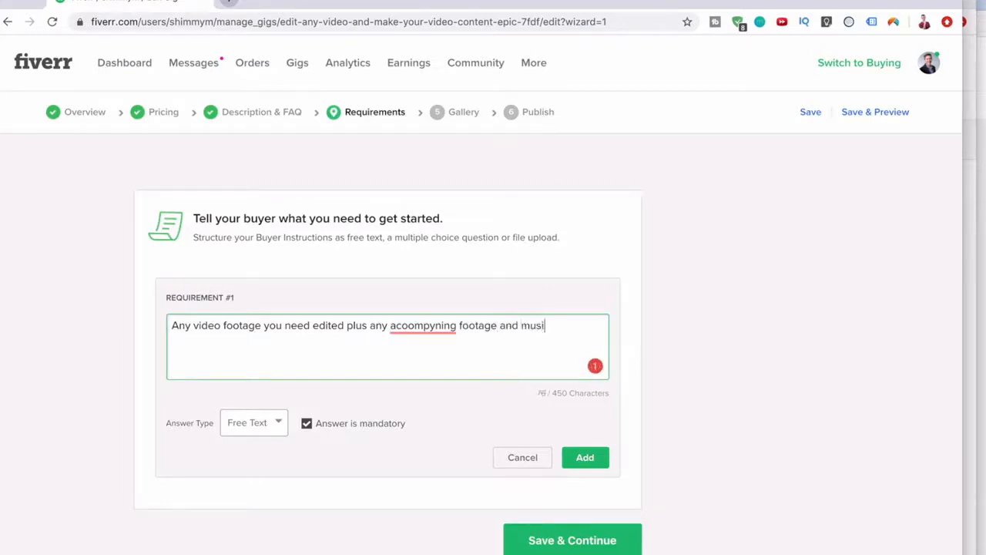
type("c/logo/titles")
type("/etc")
mouse_move(423, 332)
left_click(421, 349)
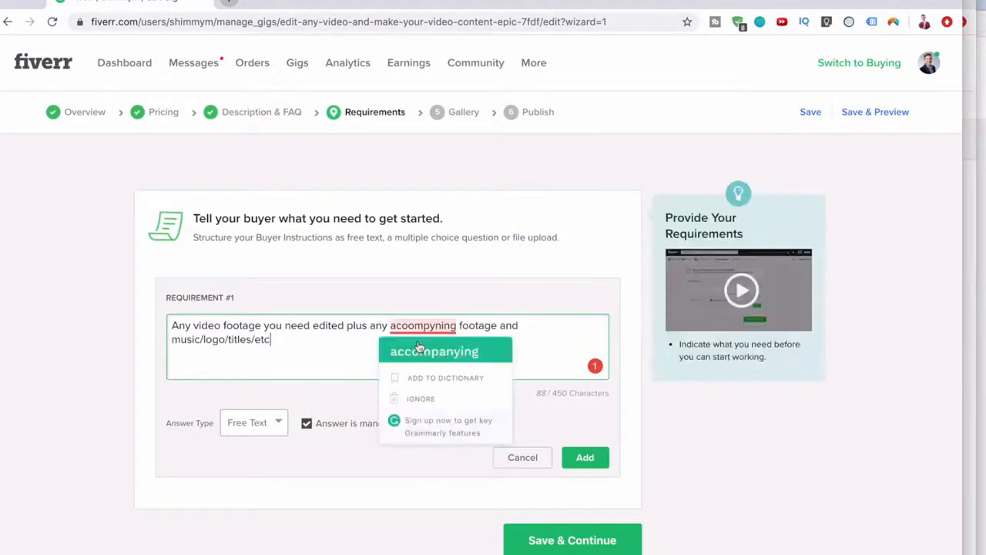
left_click(588, 457)
left_click(584, 440)
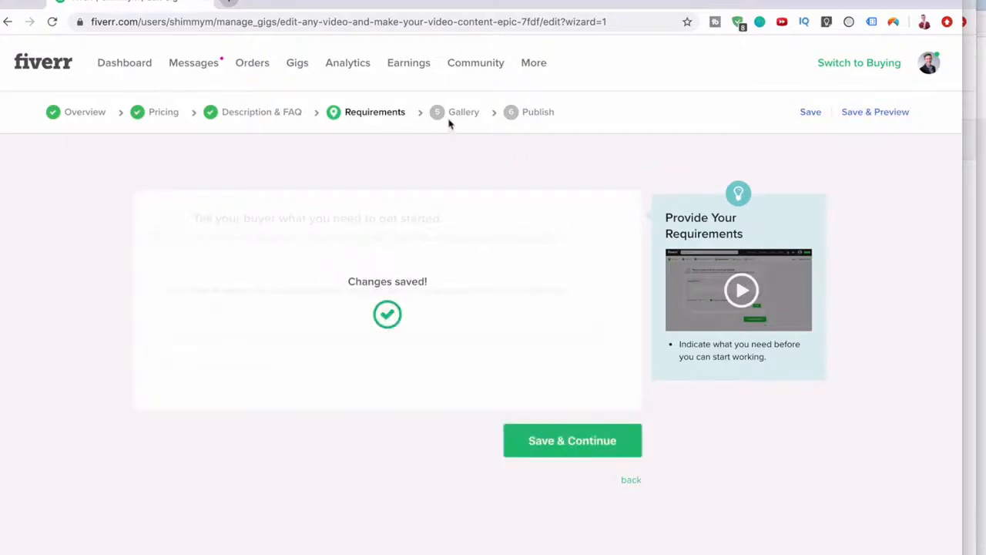
Upload "100 day challenge intro.mp4" from the LightroomP drive as the gig video.
scroll(462, 420, "down", 4)
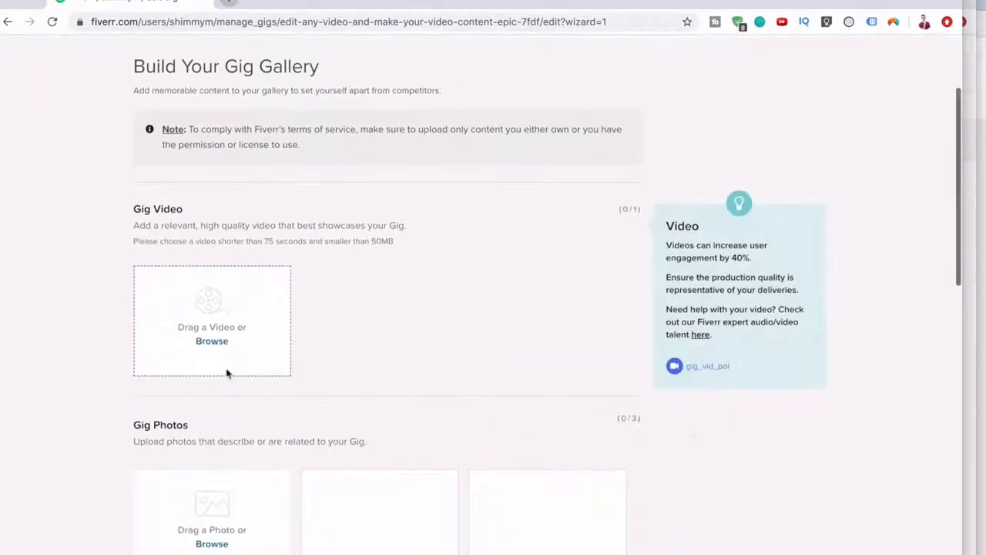
left_click(212, 342)
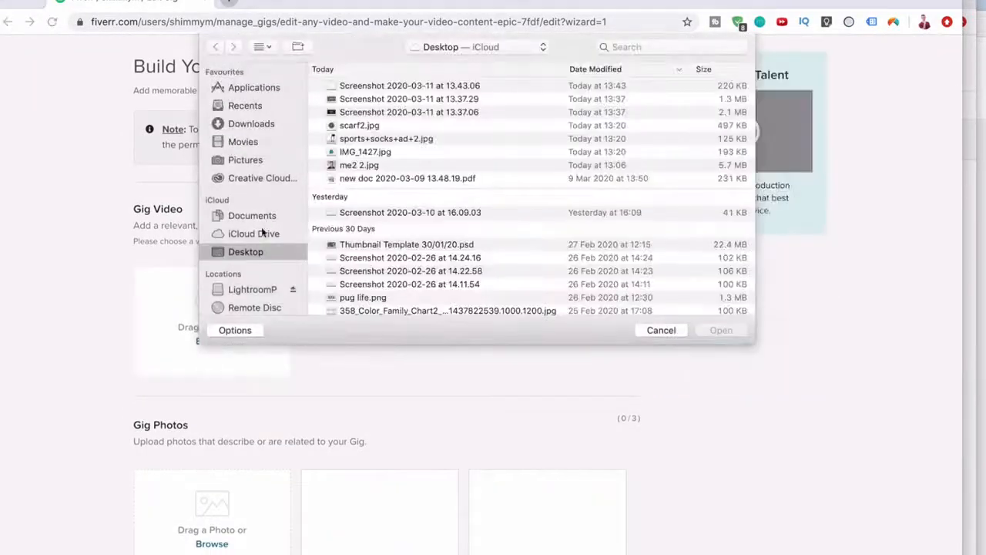
left_click(244, 289)
double_click(360, 124)
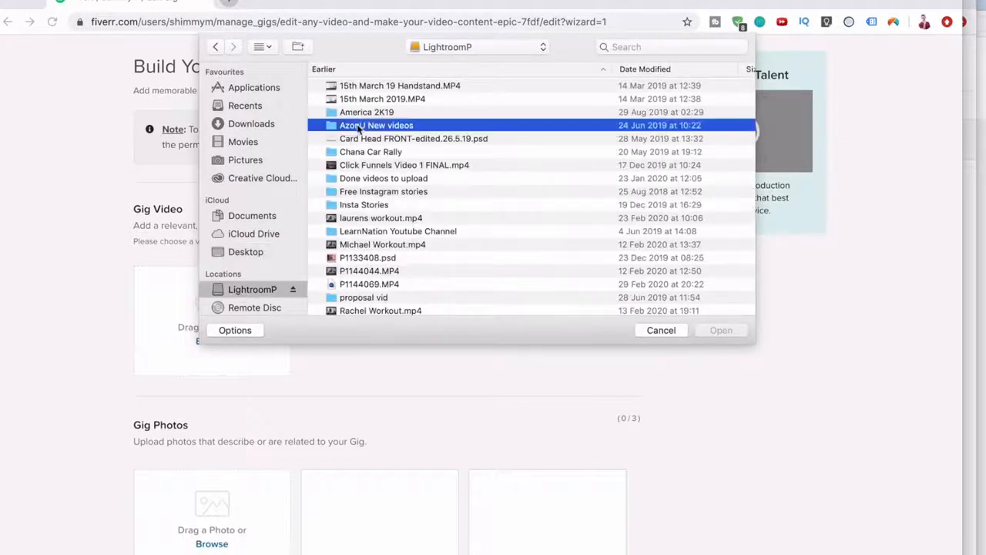
left_click(216, 47)
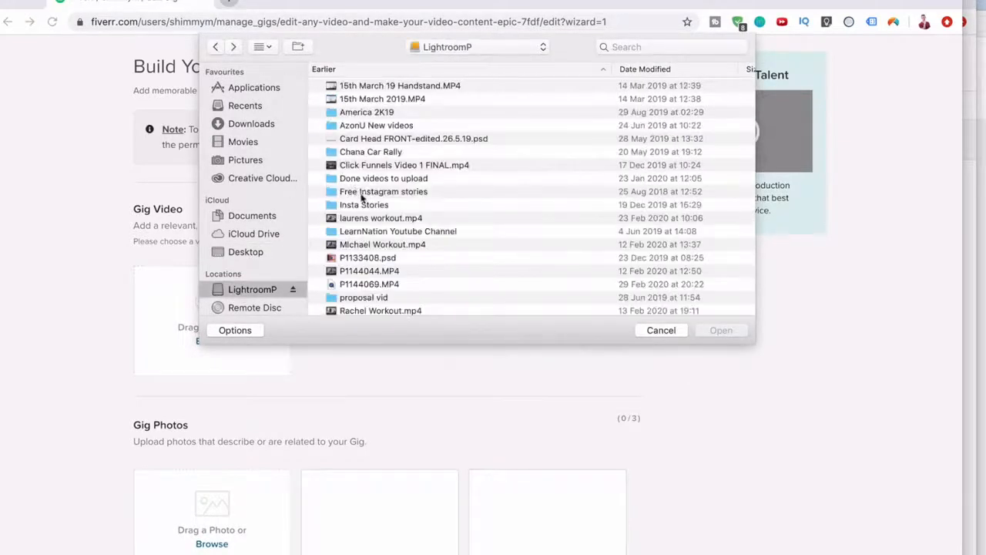
double_click(360, 231)
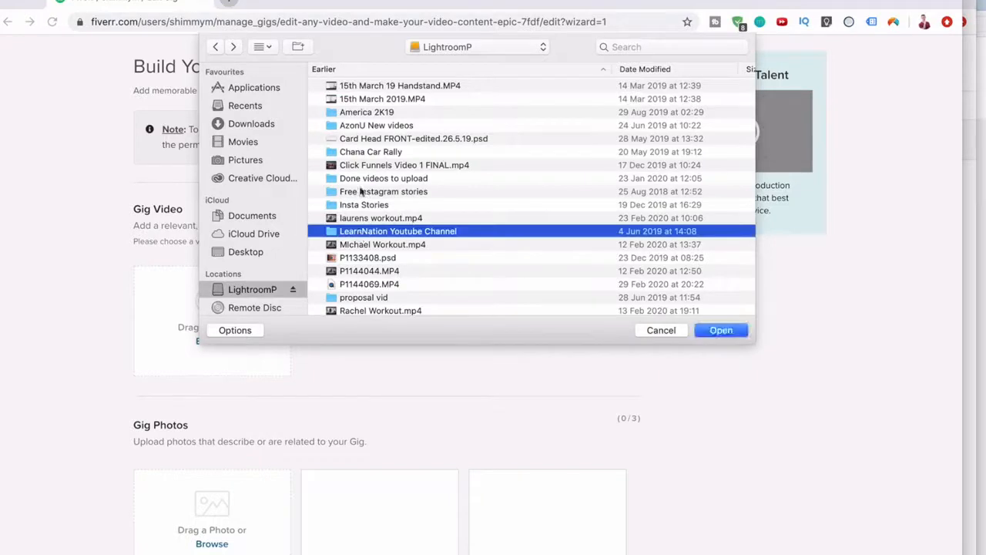
double_click(376, 98)
Accept the declaration that the materials were created by yourself or your team, and check the gig video's upload status.
scroll(238, 377, "down", 3)
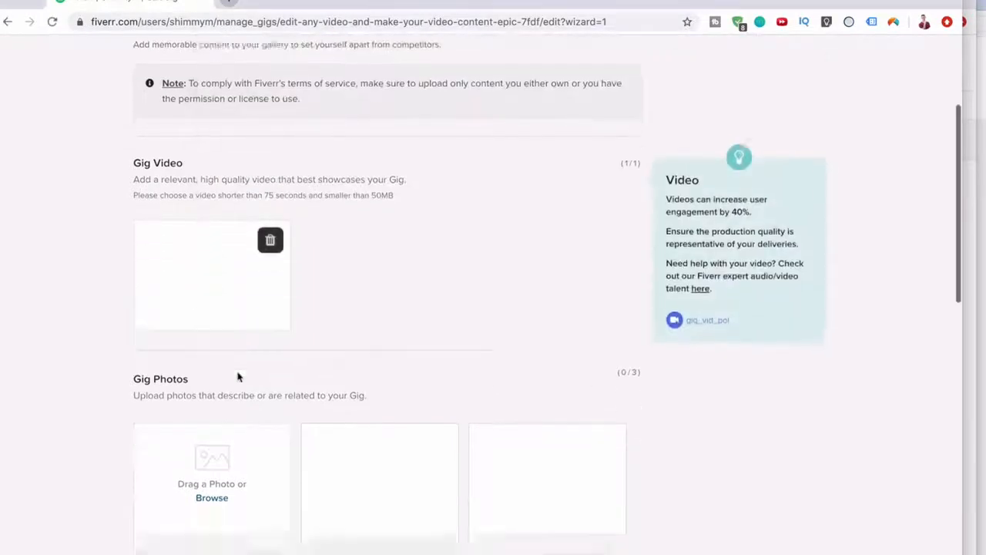
scroll(238, 377, "down", 3)
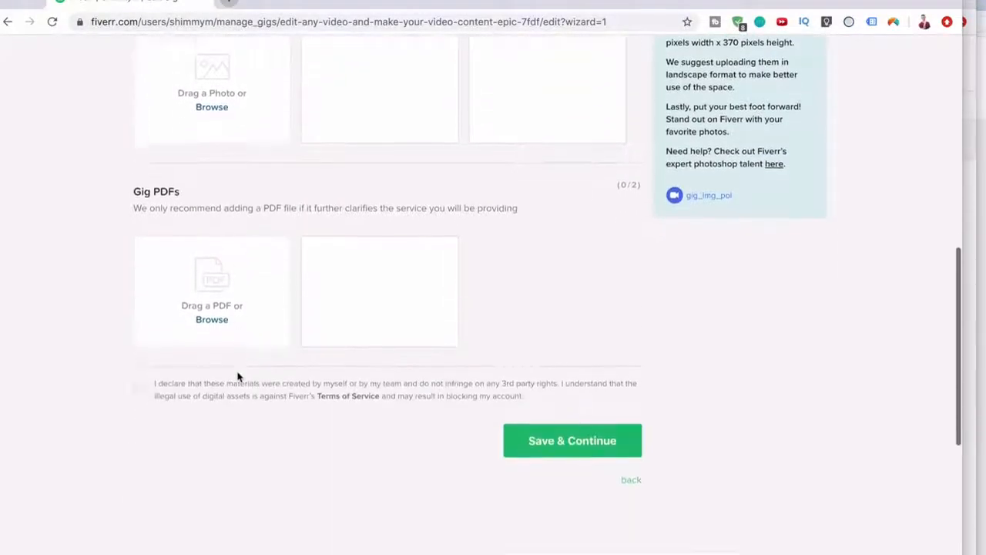
left_click(140, 362)
scroll(239, 342, "up", 5)
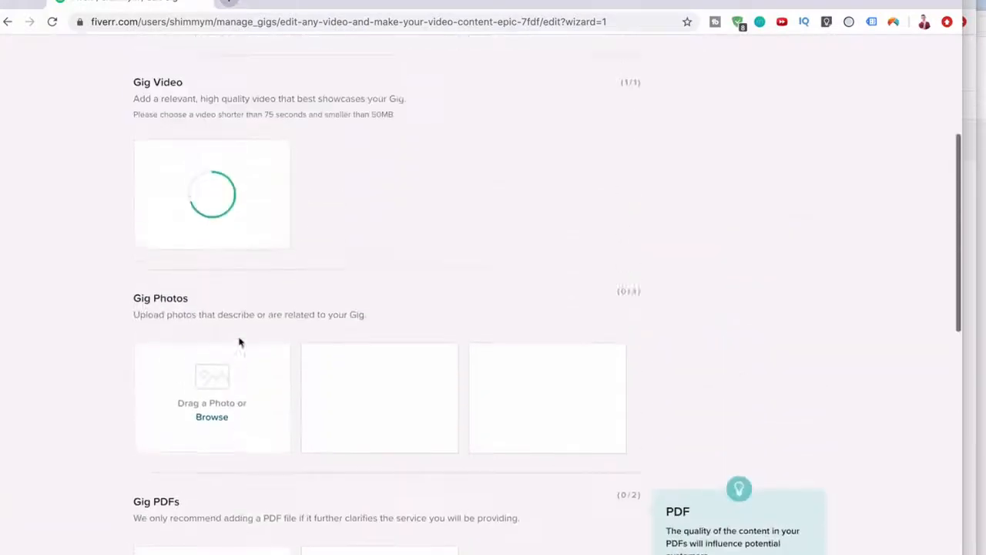
scroll(235, 246, "down", 7)
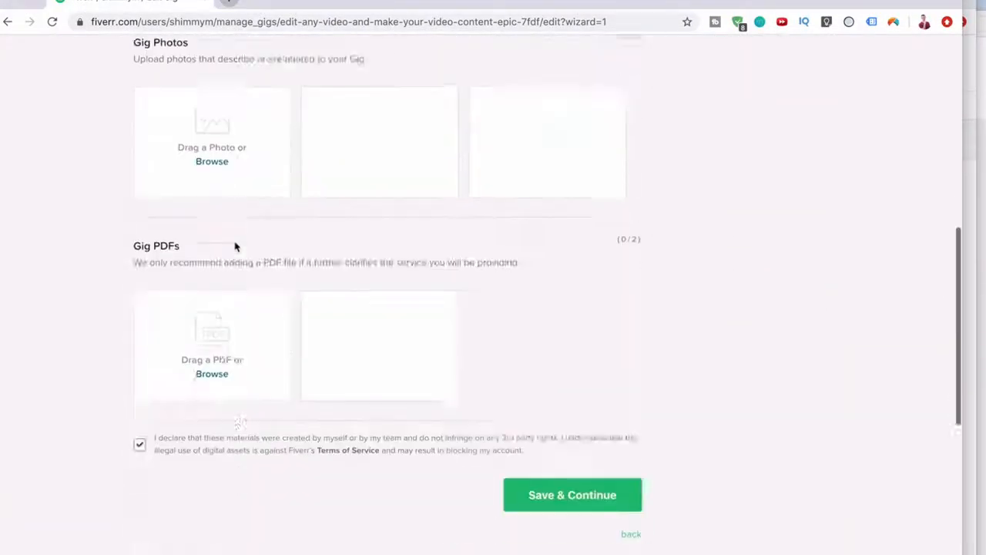
scroll(572, 275, "up", 7)
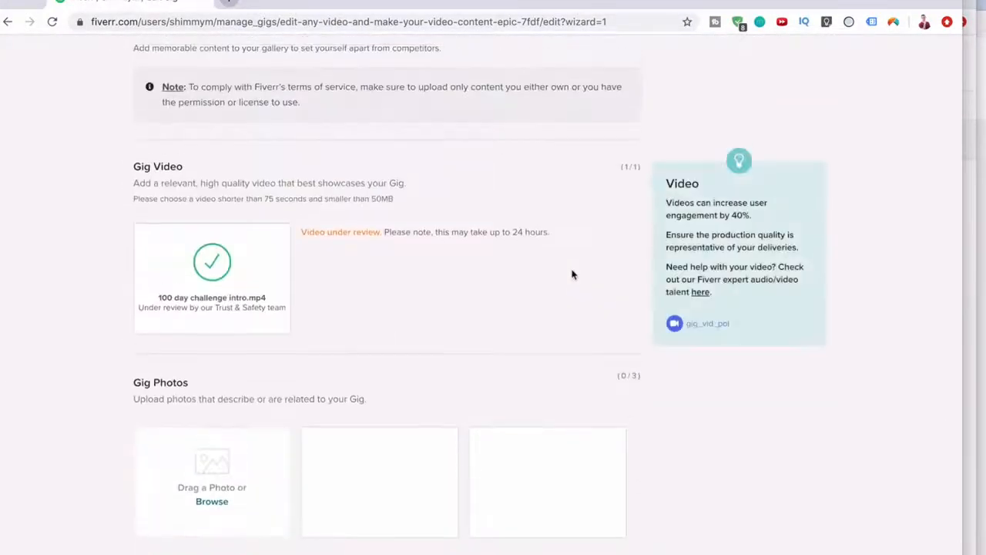
Upload "Screenshot 2020-03-11 at 13.37.06" from the Desktop as the first gig photo.
scroll(441, 266, "down", 10)
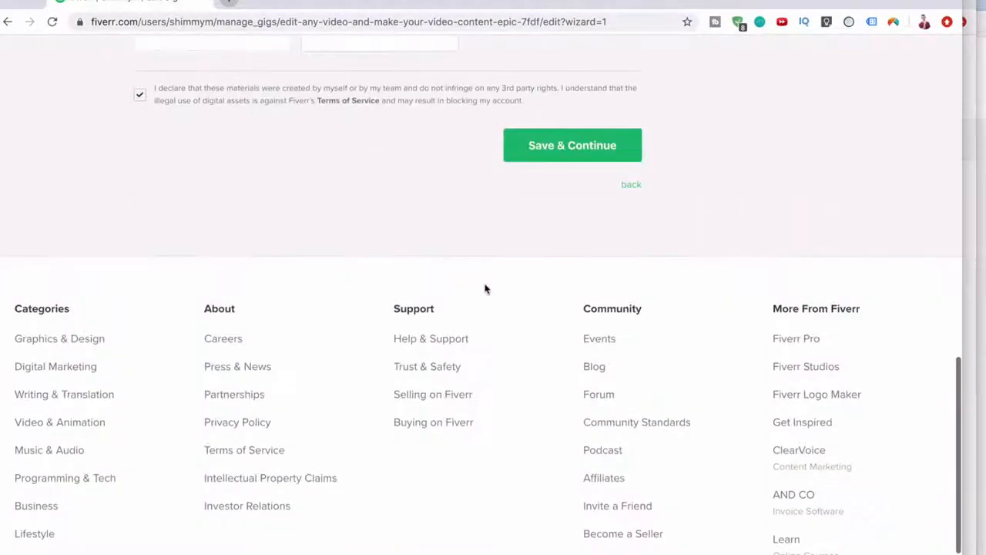
scroll(485, 286, "up", 8)
left_click(223, 318)
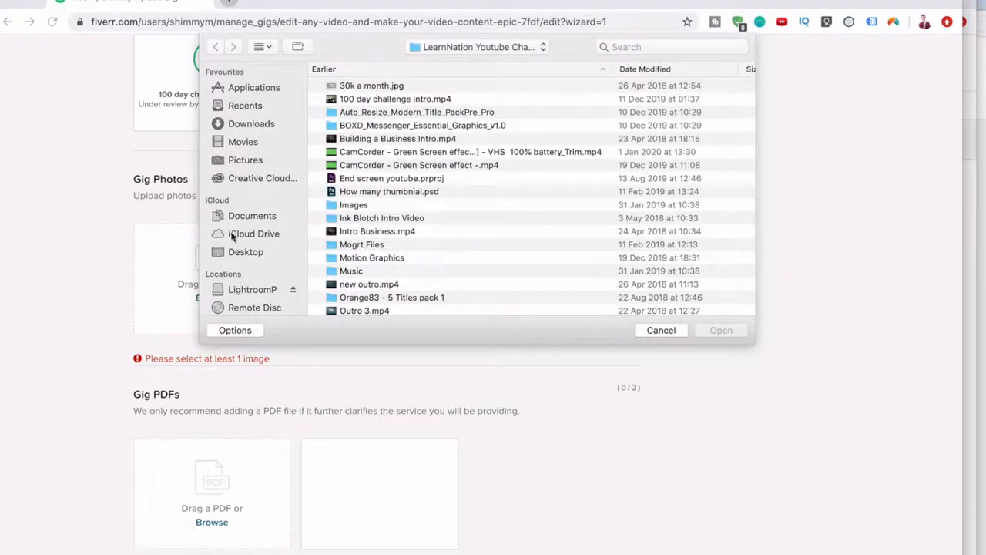
left_click(236, 252)
left_click(372, 100)
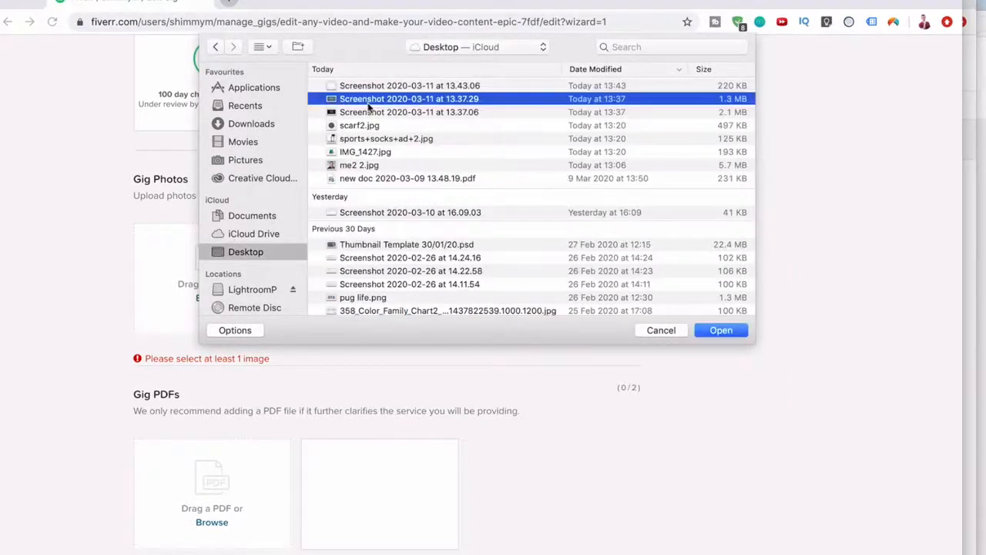
left_click(361, 114)
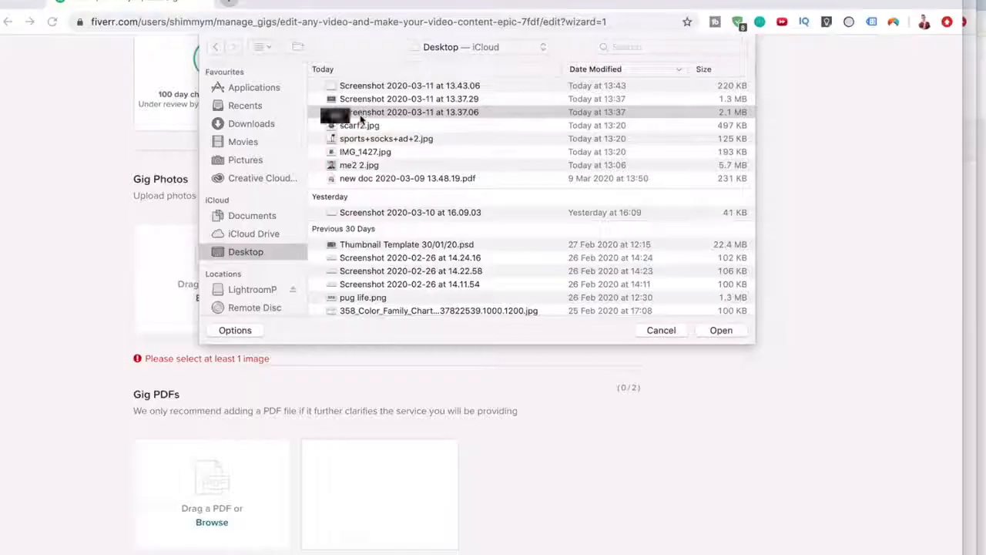
left_click(719, 330)
Save the gallery without adding PDFs and publish the gig.
scroll(557, 390, "down", 5)
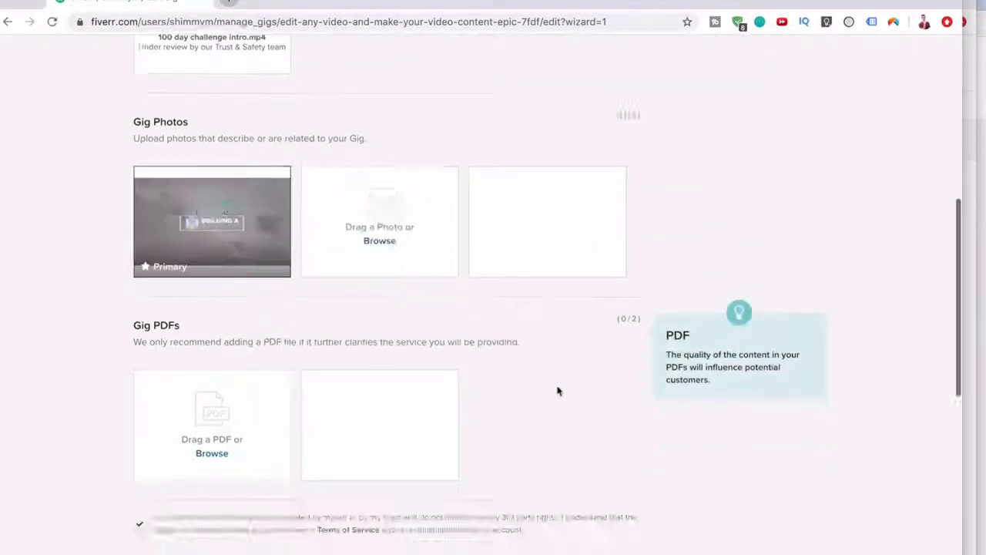
left_click(574, 291)
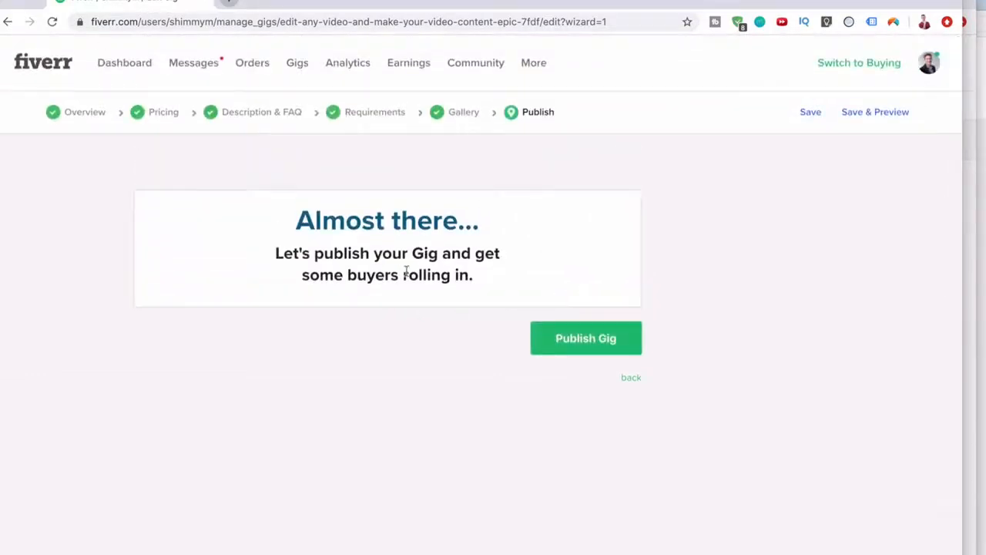
left_click(564, 349)
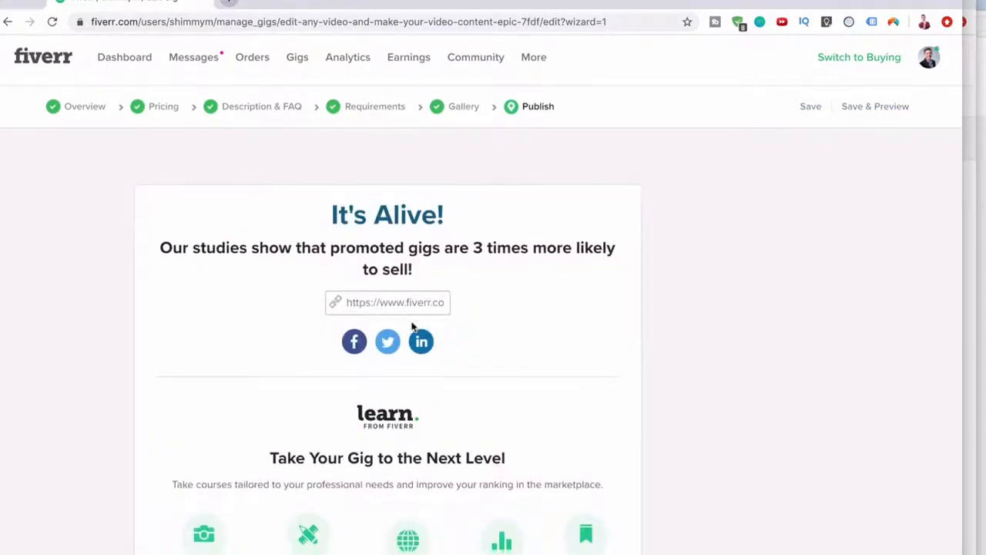
scroll(412, 326, "down", 2)
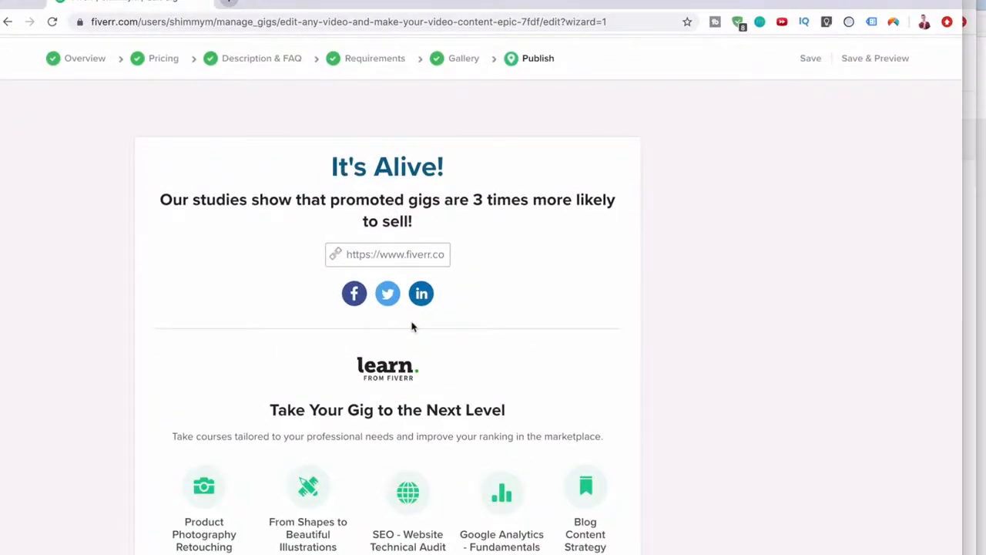